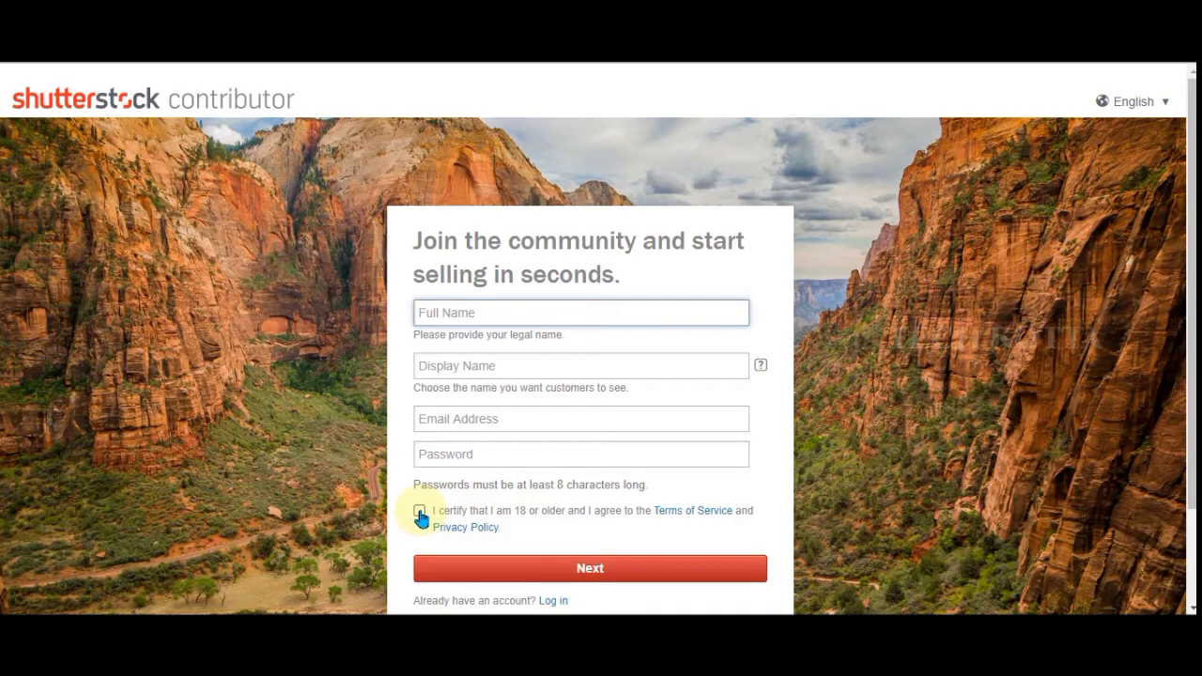
# Sign in to the existing contributor account with the account e-mail and password.
pyautogui.click(554, 571)
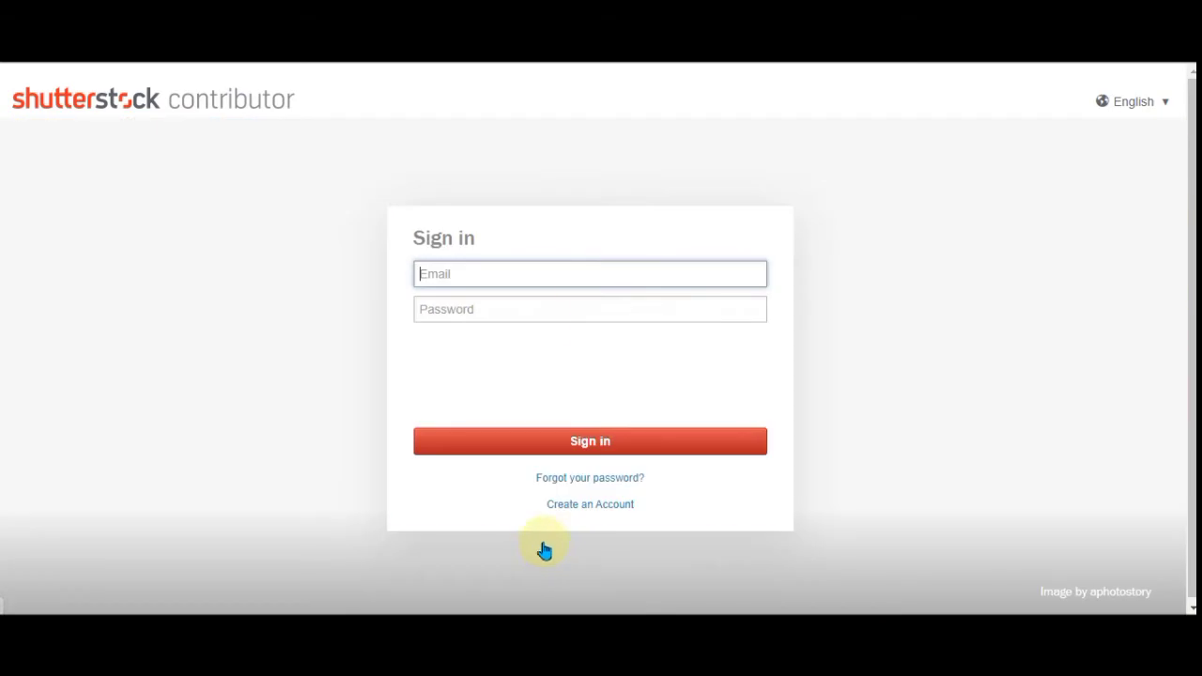
pyautogui.click(507, 263)
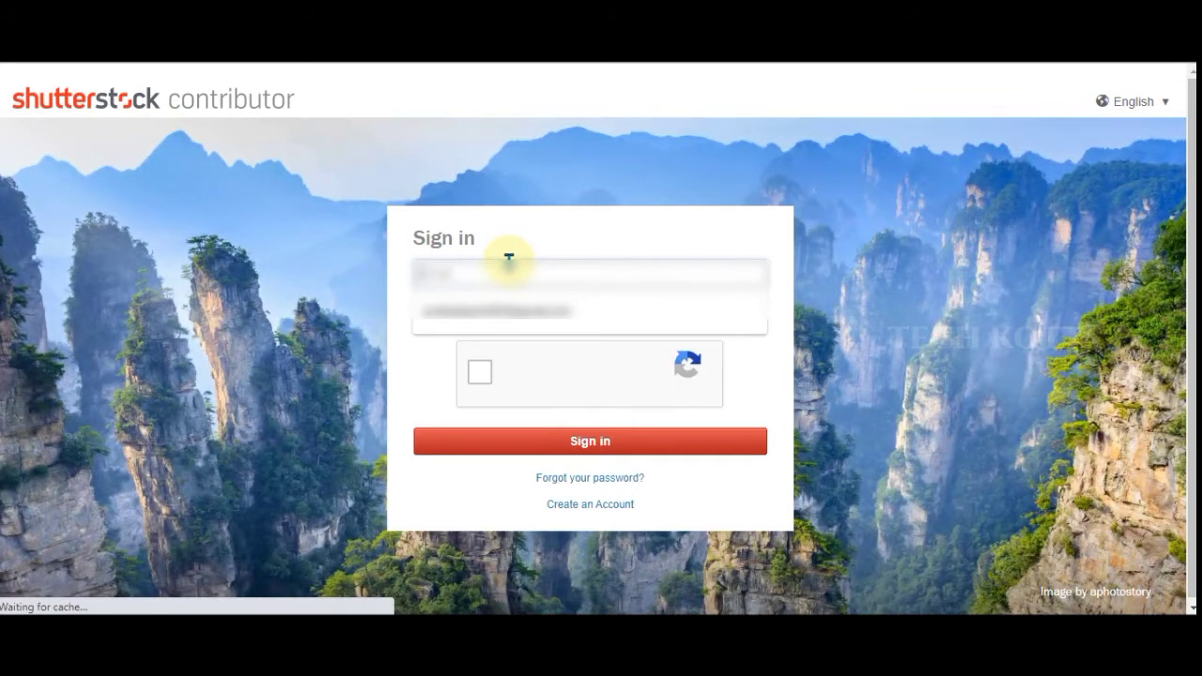
pyautogui.click(558, 308)
pyautogui.click(508, 306)
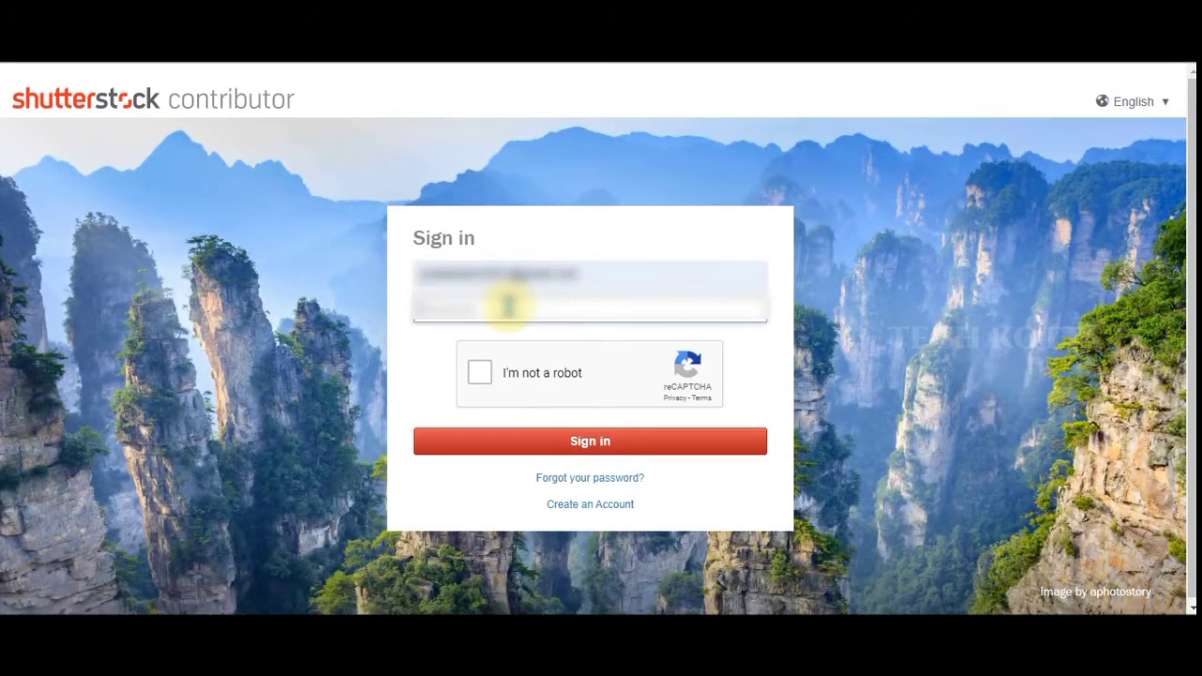
pyautogui.click(582, 441)
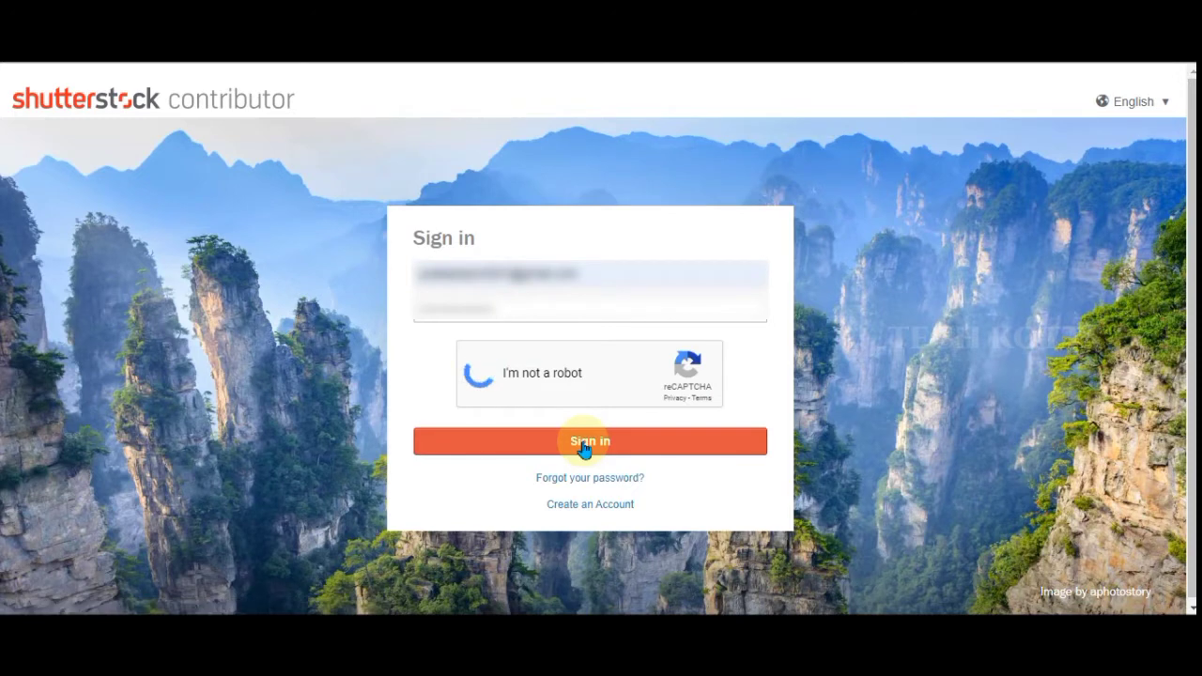
pyautogui.click(582, 443)
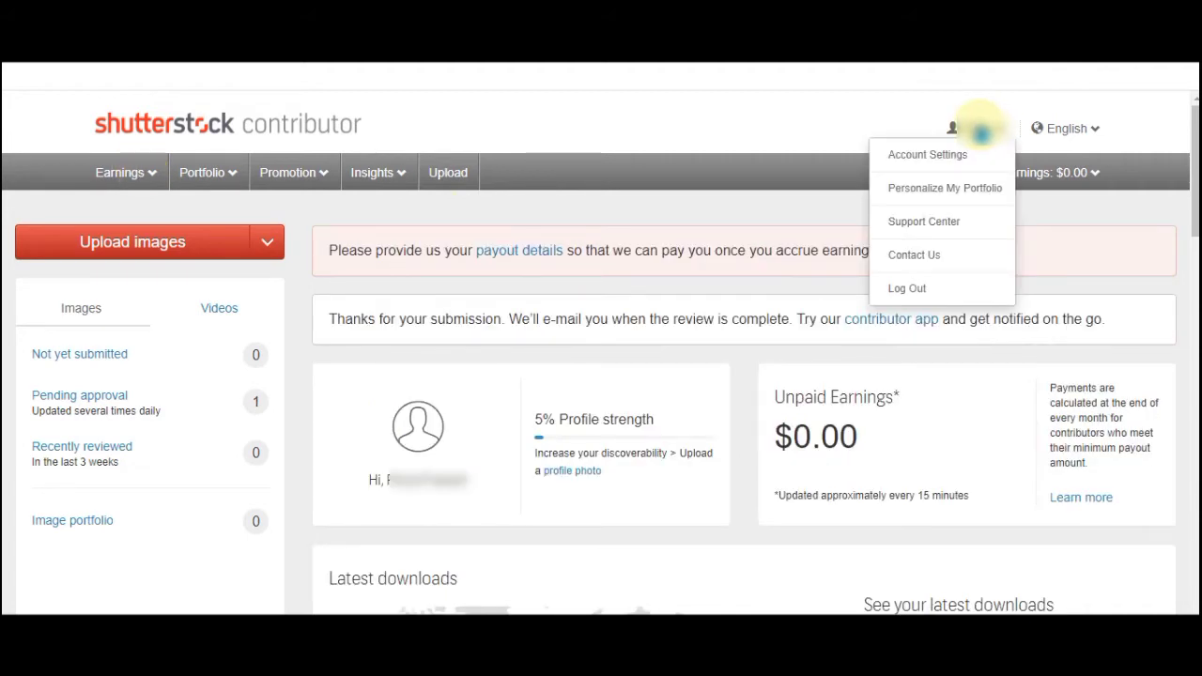
# Review the available payout methods in the account settings without choosing one, and save the settings.
pyautogui.click(942, 162)
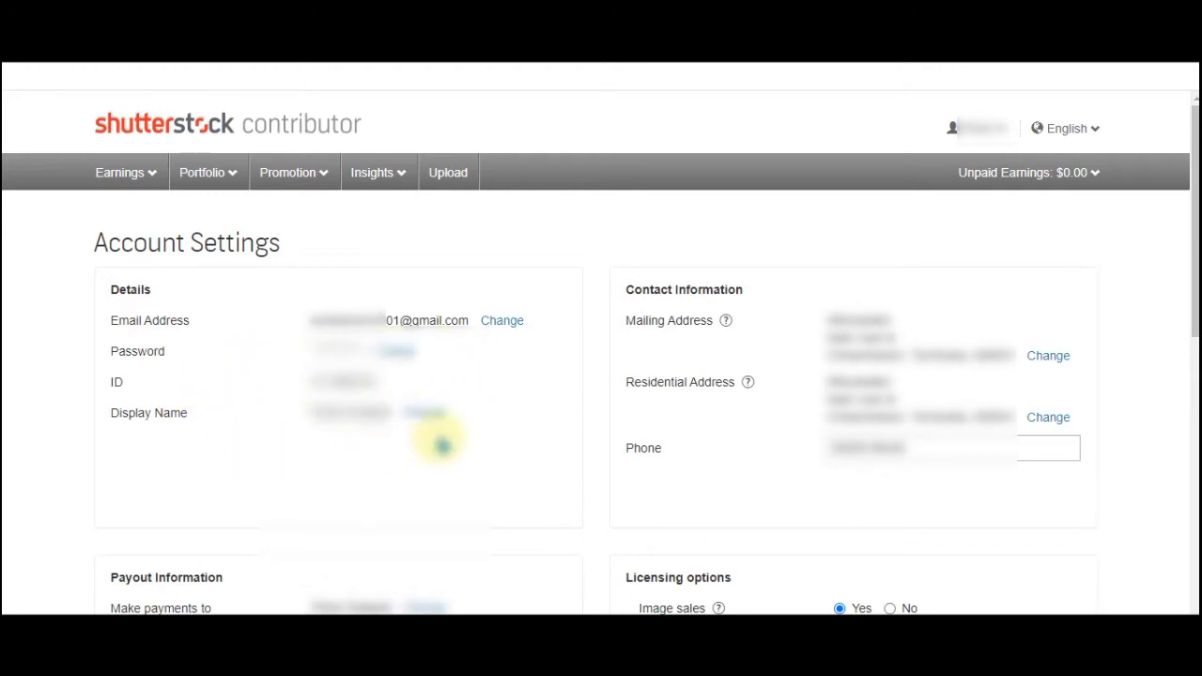
pyautogui.scroll(-1, 380, 410)
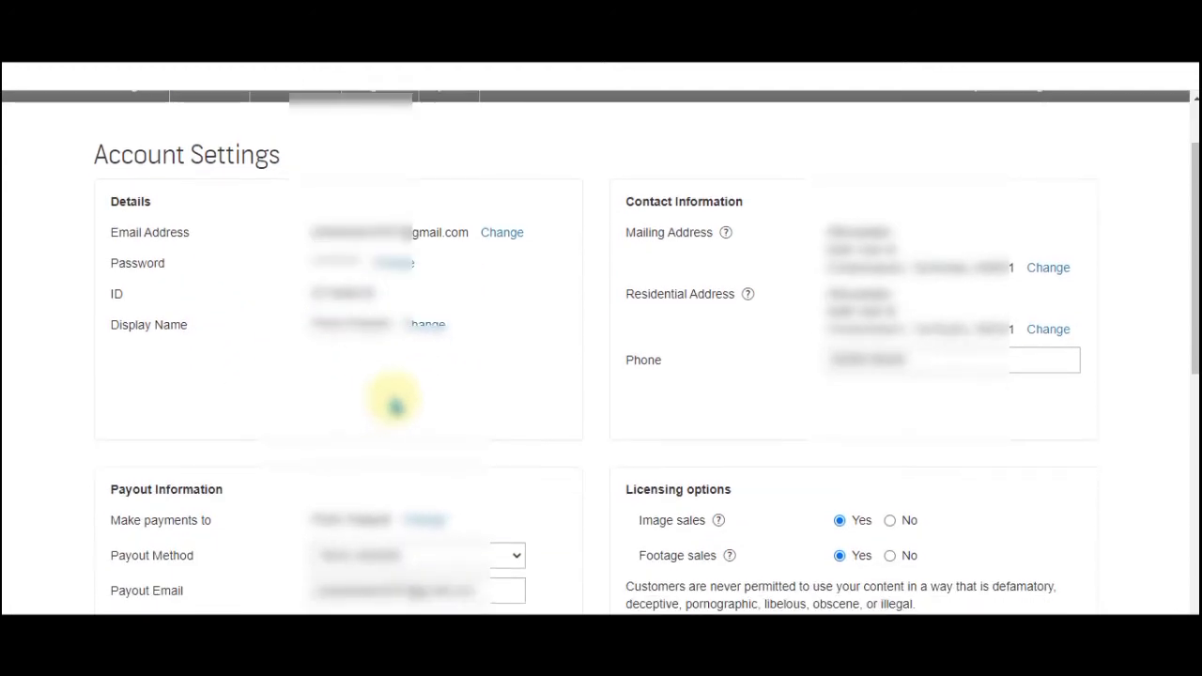
pyautogui.scroll(-2, 395, 403)
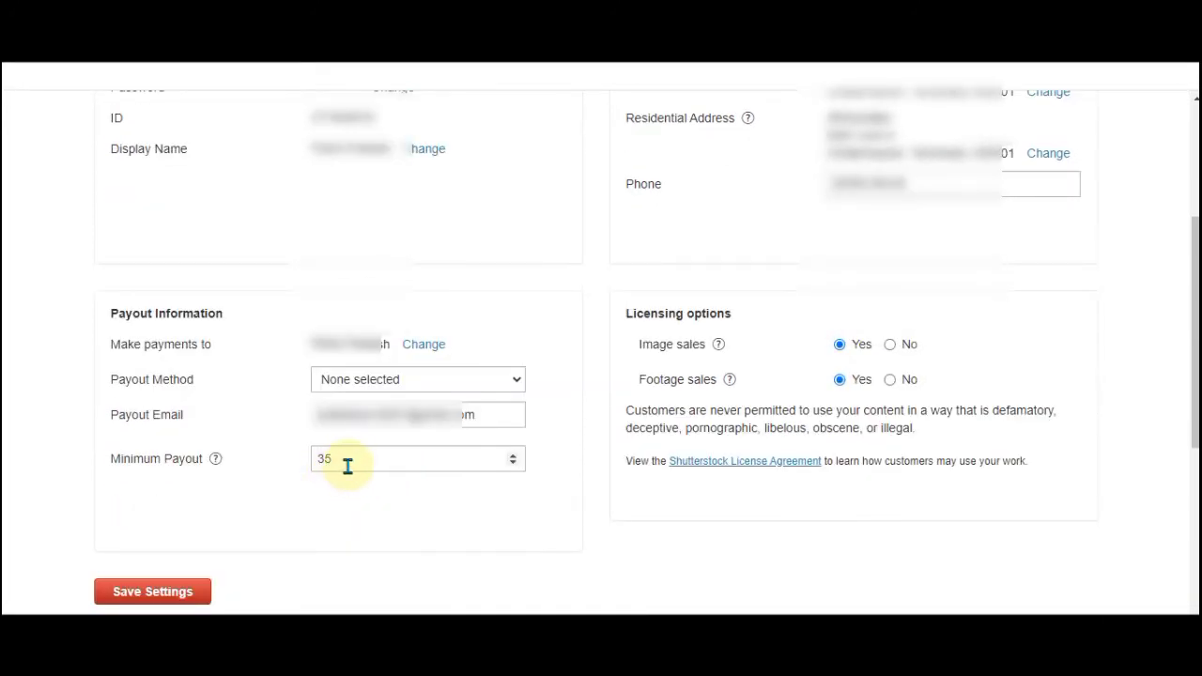
pyautogui.click(498, 376)
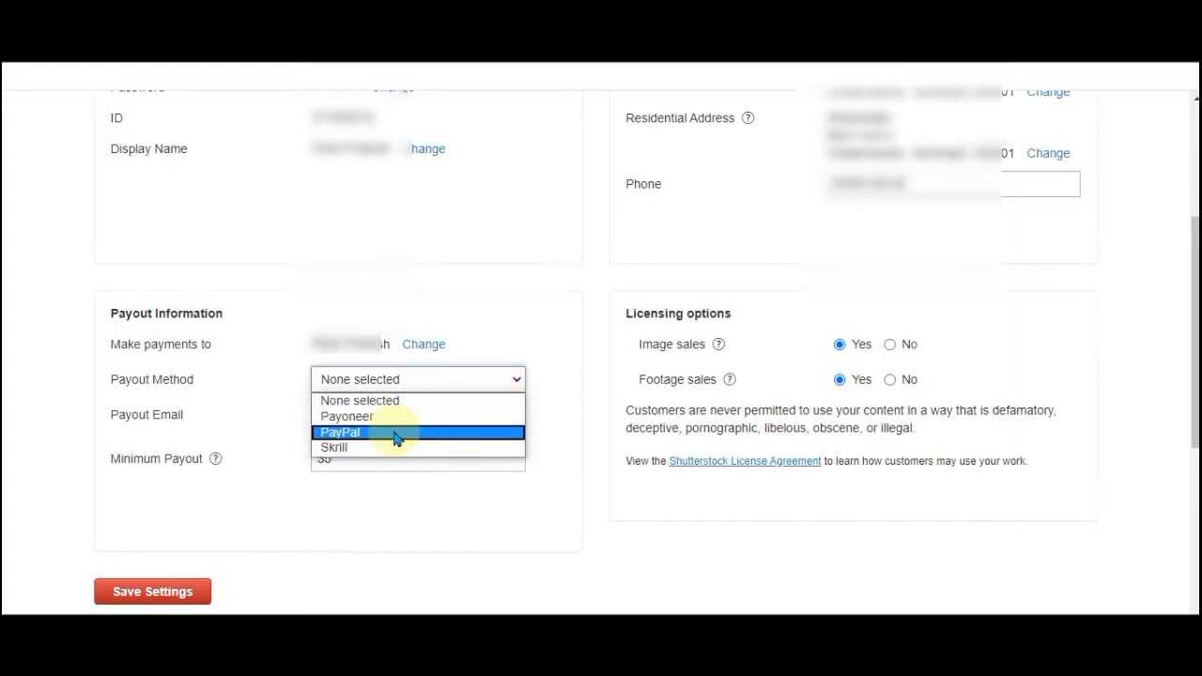
pyautogui.click(482, 297)
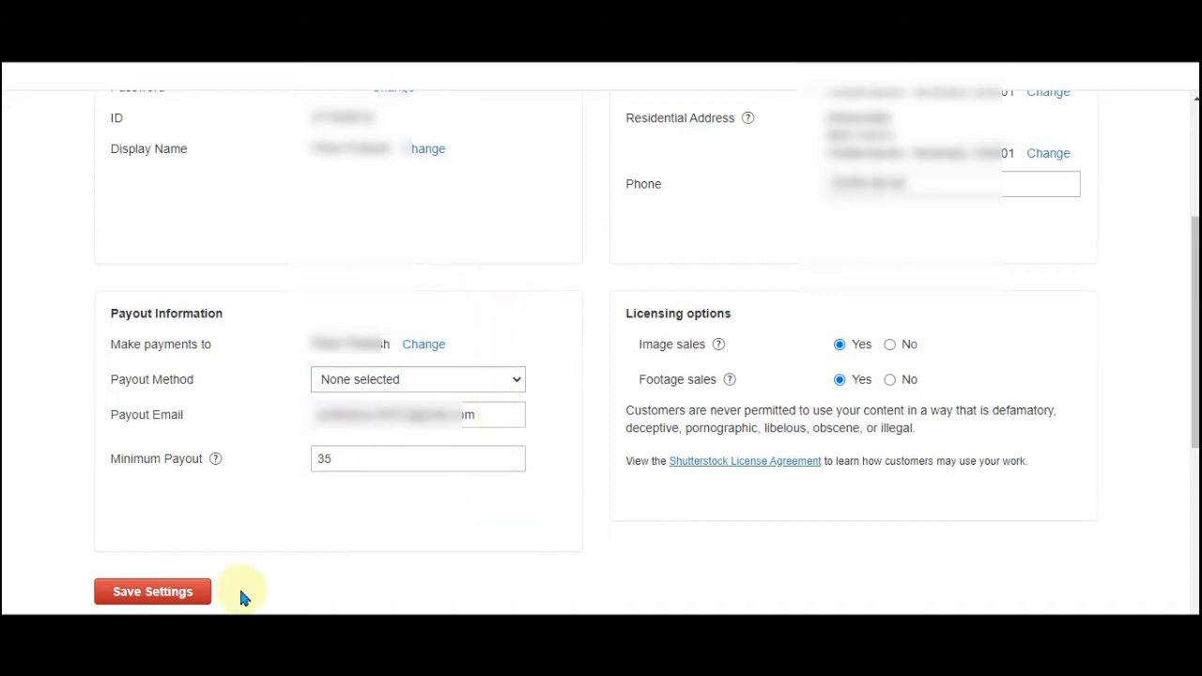
pyautogui.click(141, 594)
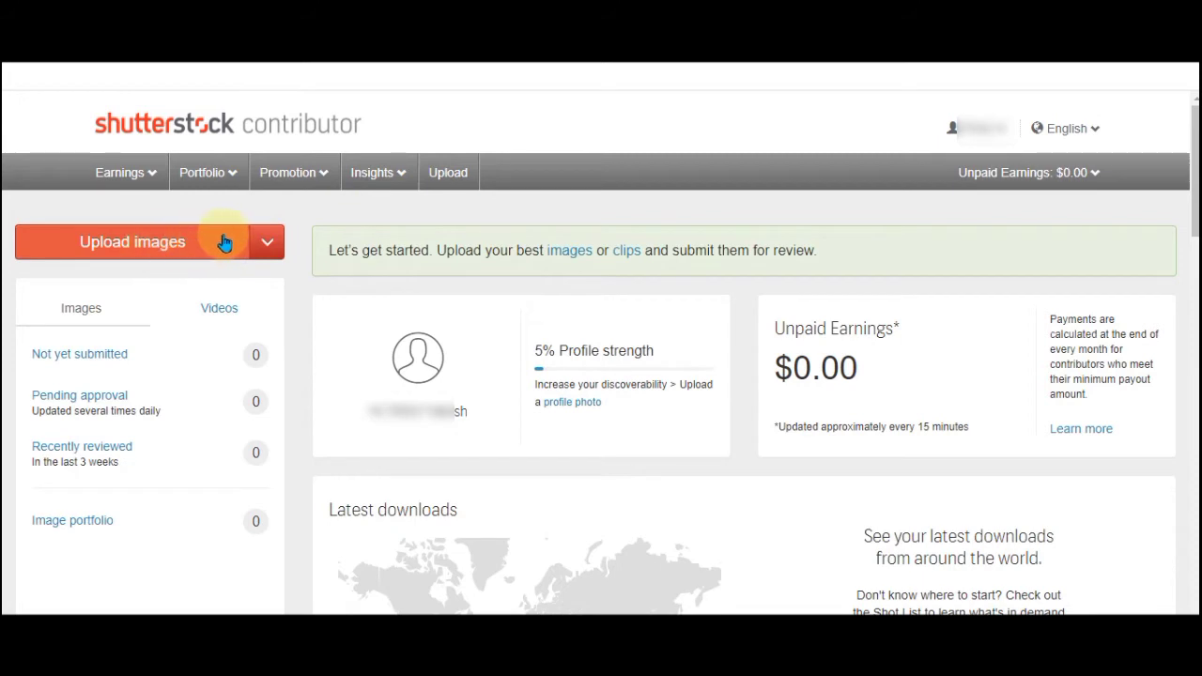
# Start an image upload, read the file requirements for photos, videos and vectors, and acknowledge them.
pyautogui.click(153, 241)
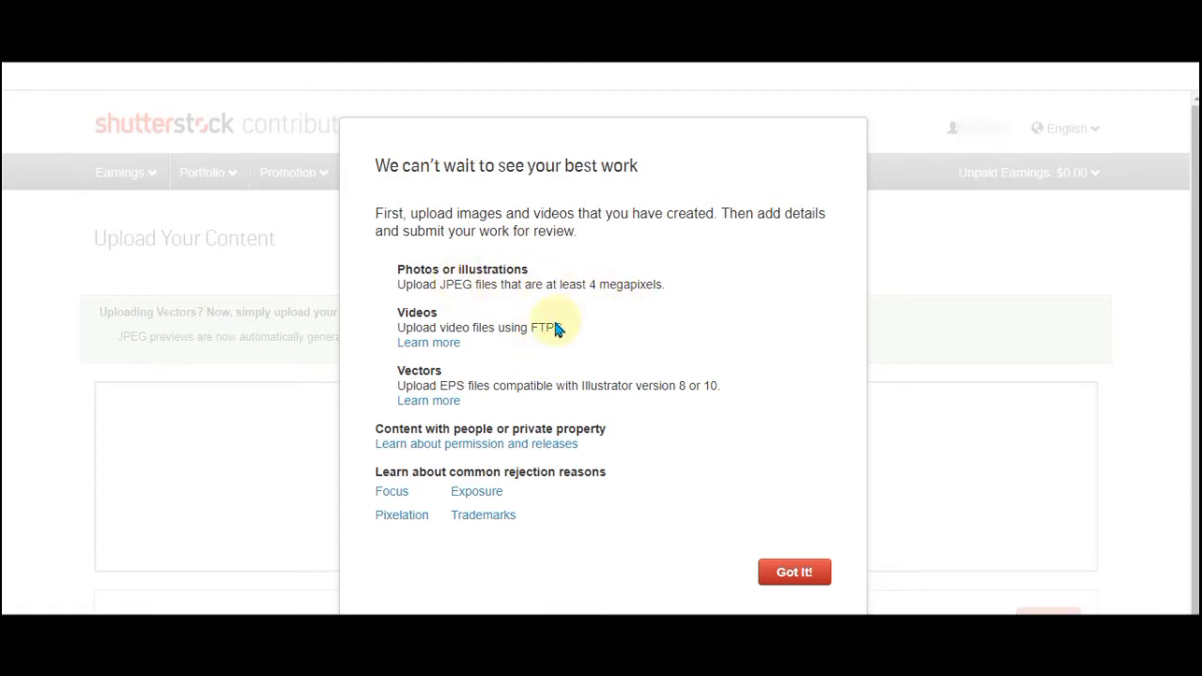
pyautogui.moveTo(590, 284); pyautogui.dragTo(673, 293)
pyautogui.click(622, 308)
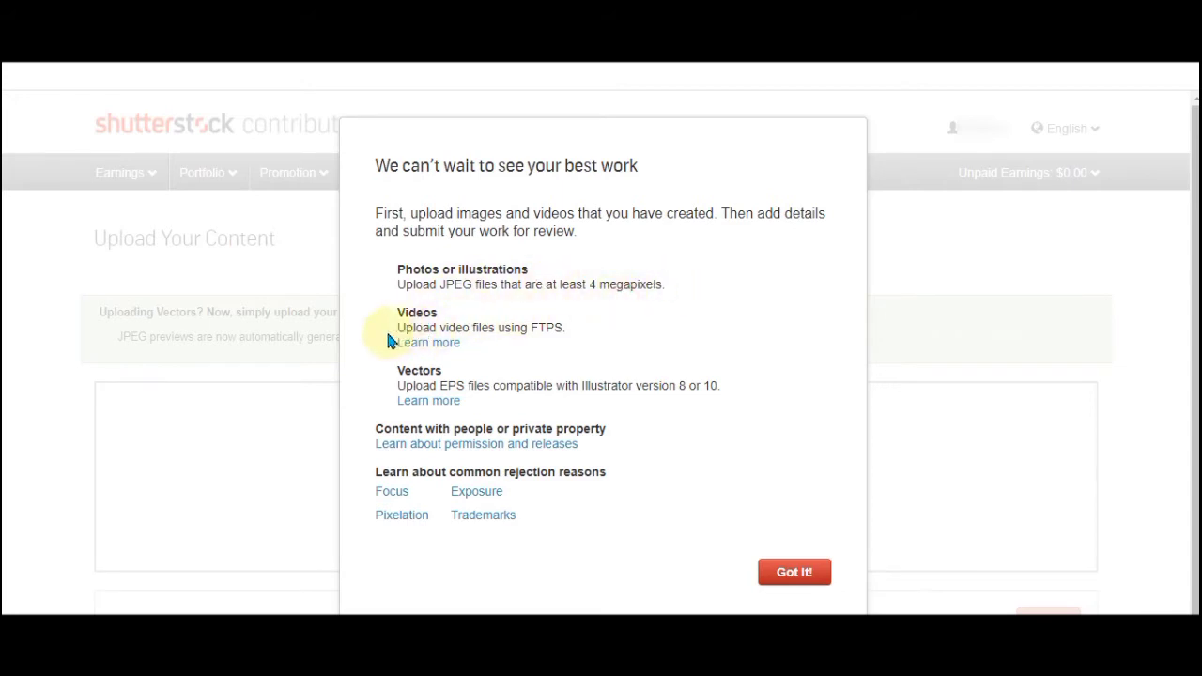
pyautogui.moveTo(531, 327); pyautogui.dragTo(606, 329)
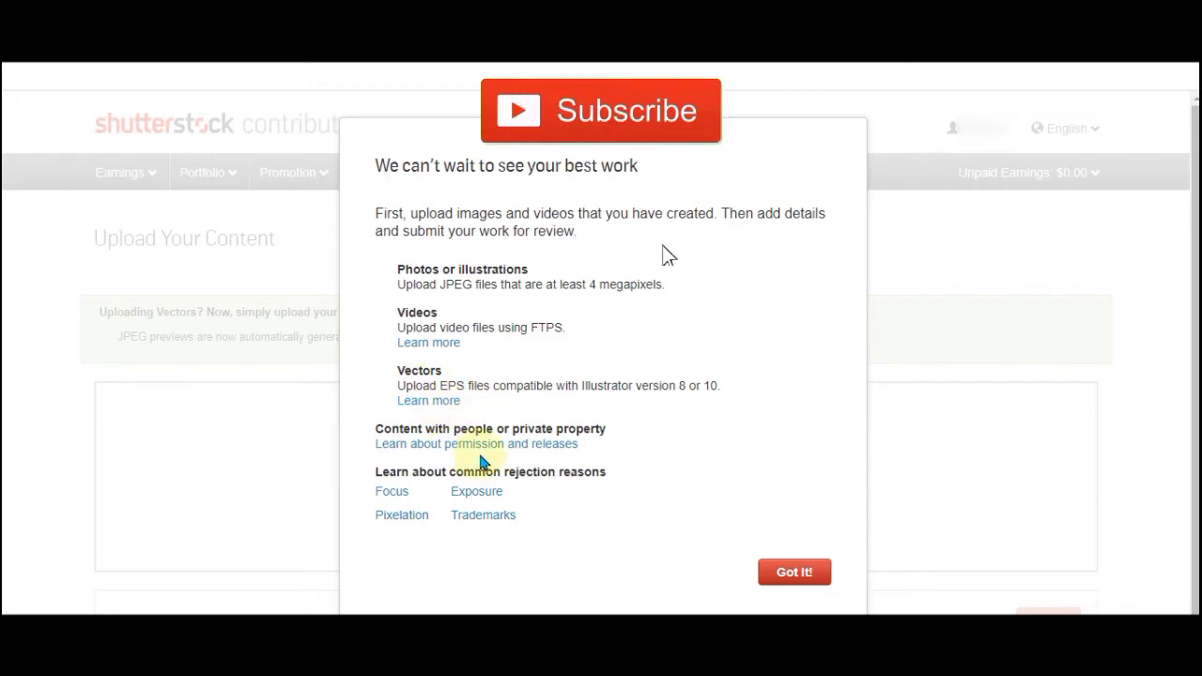
pyautogui.click(793, 575)
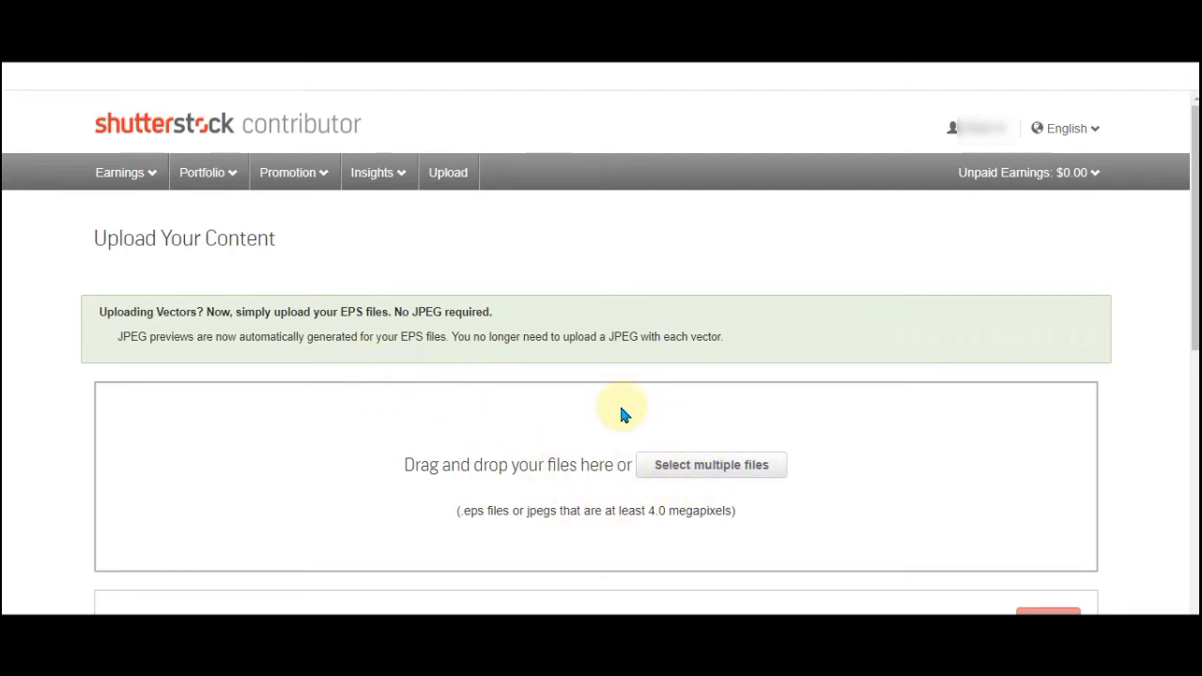
pyautogui.moveTo(647, 510); pyautogui.dragTo(745, 522)
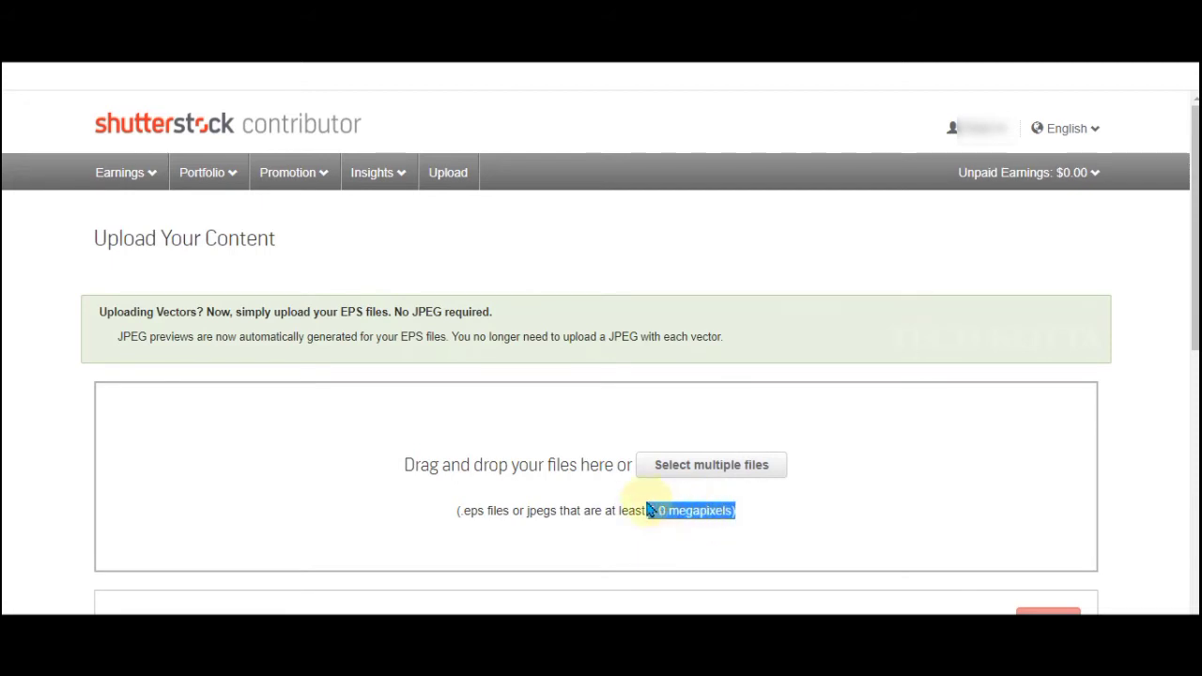
pyautogui.click(754, 506)
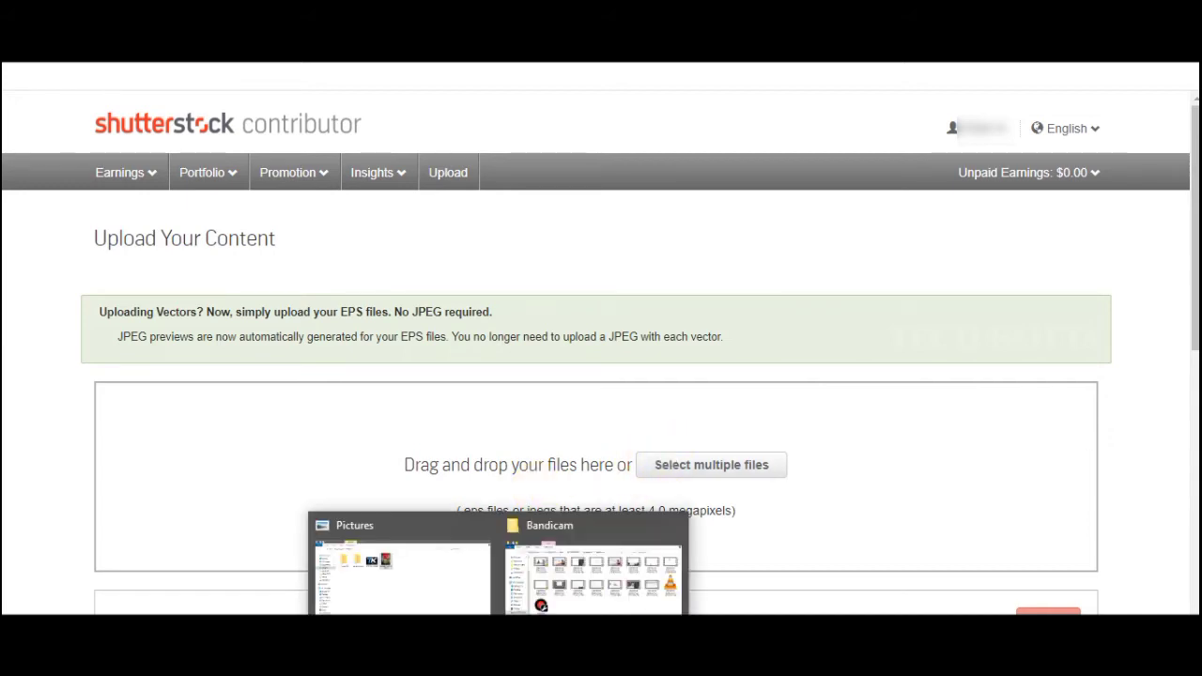
# Upload the flower photo PicsArt_07-09-03.33.20 from the Pictures folder in File Explorer.
pyautogui.moveTo(590, 598)
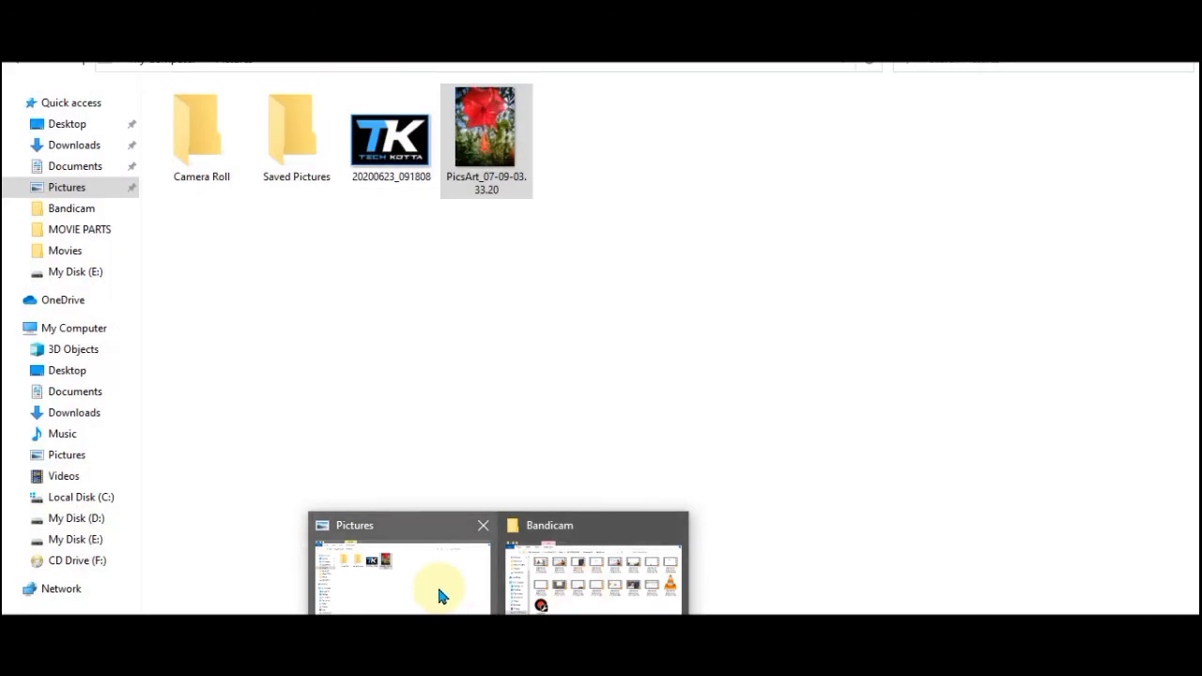
pyautogui.click(436, 583)
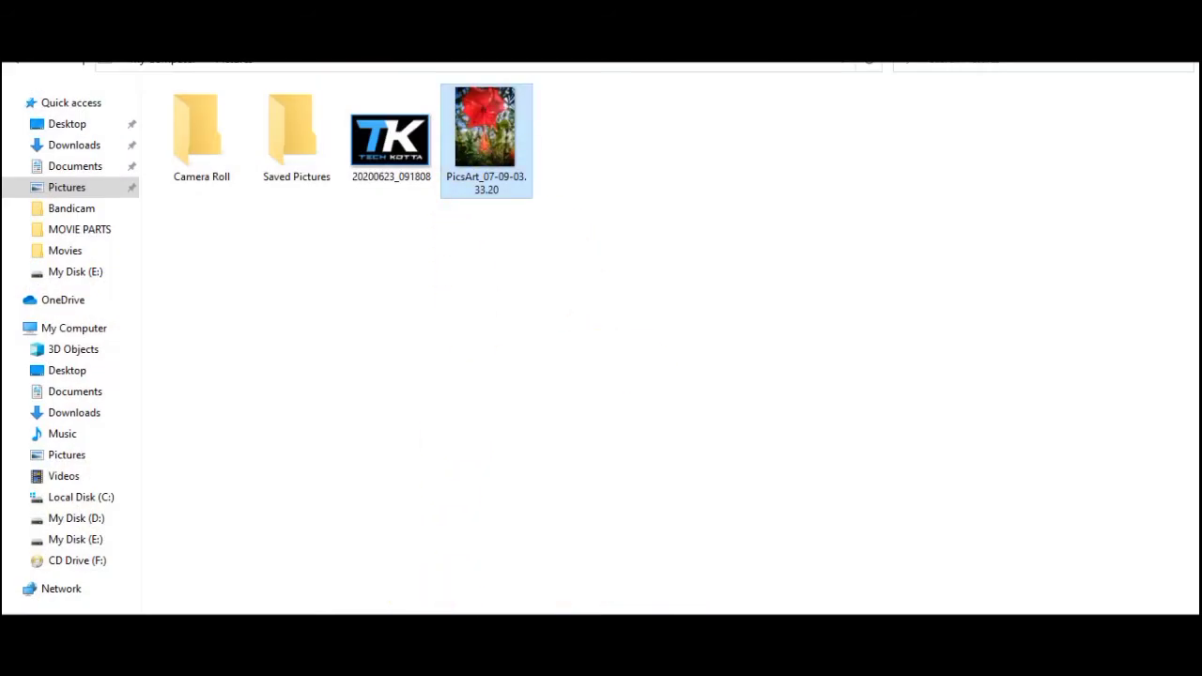
pyautogui.moveTo(503, 149); pyautogui.dragTo(579, 481)
pyautogui.scroll(-2, 578, 481)
pyautogui.scroll(-2, 562, 474)
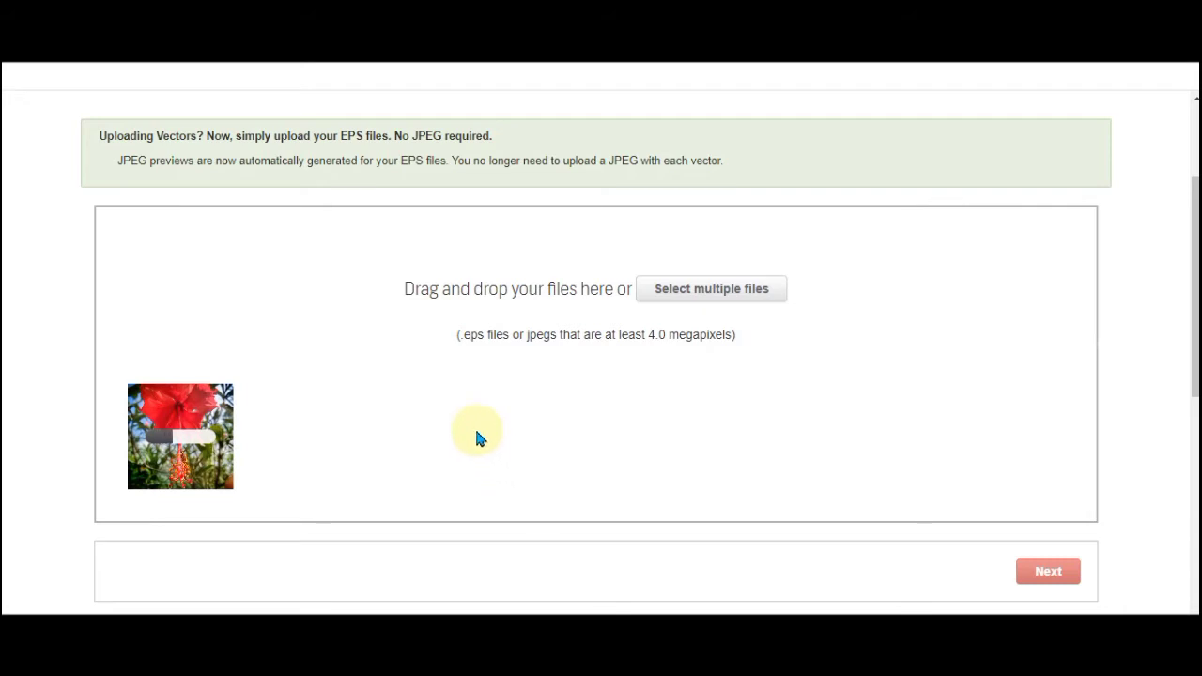
pyautogui.moveTo(184, 442)
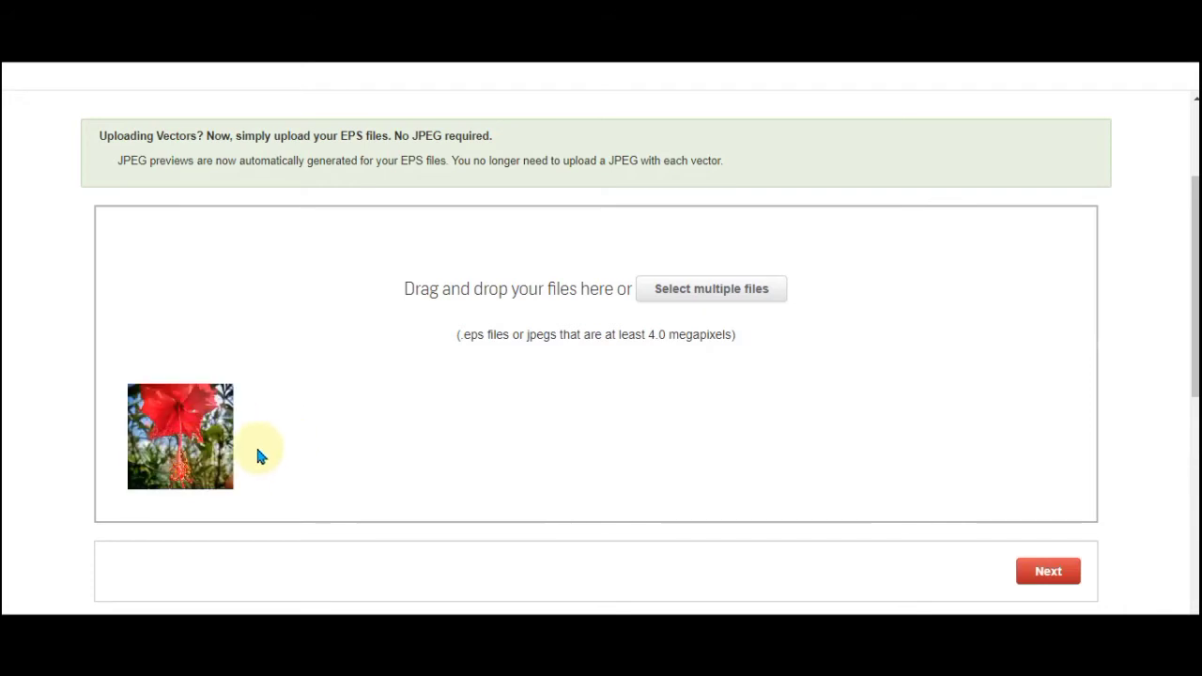
pyautogui.scroll(-1, 287, 444)
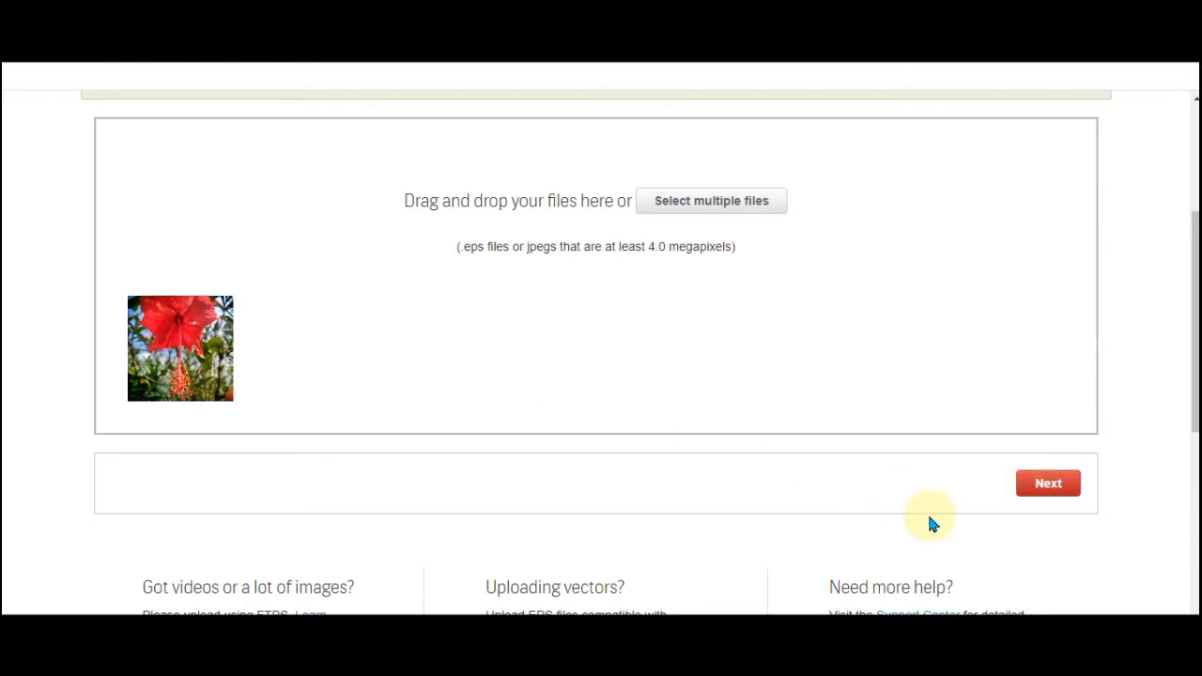
# Proceed to the content submission page and select the uploaded flower photo for adding details.
pyautogui.click(1049, 489)
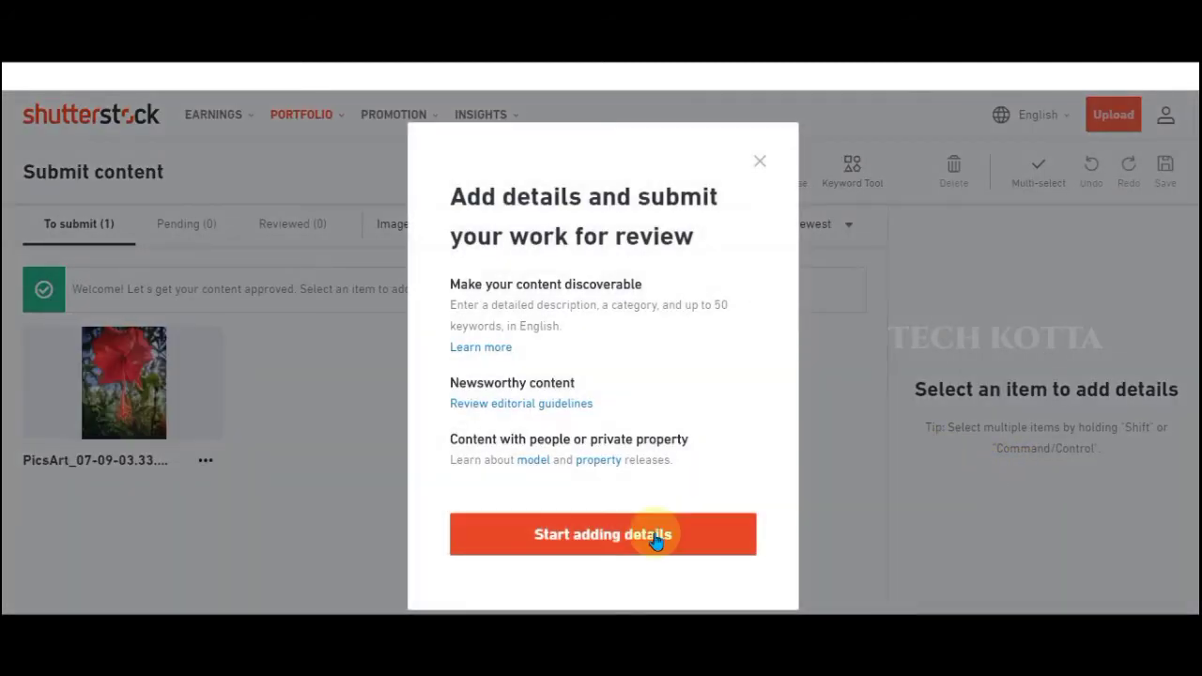
pyautogui.click(756, 165)
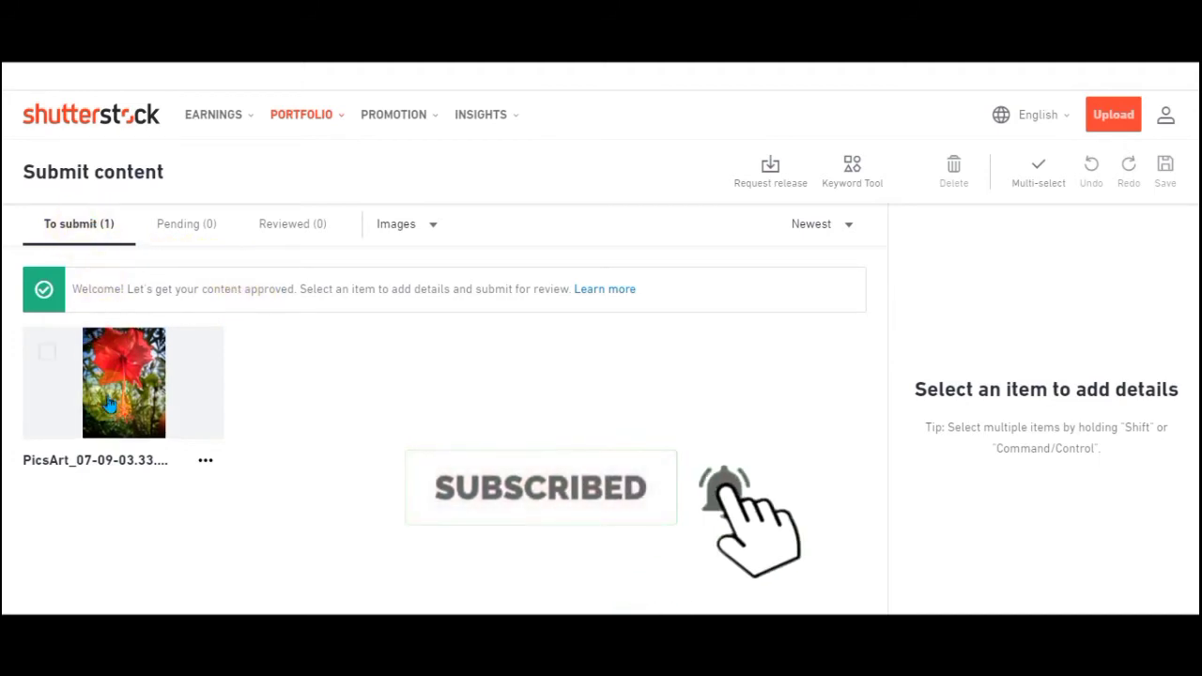
pyautogui.scroll(-1, 52, 320)
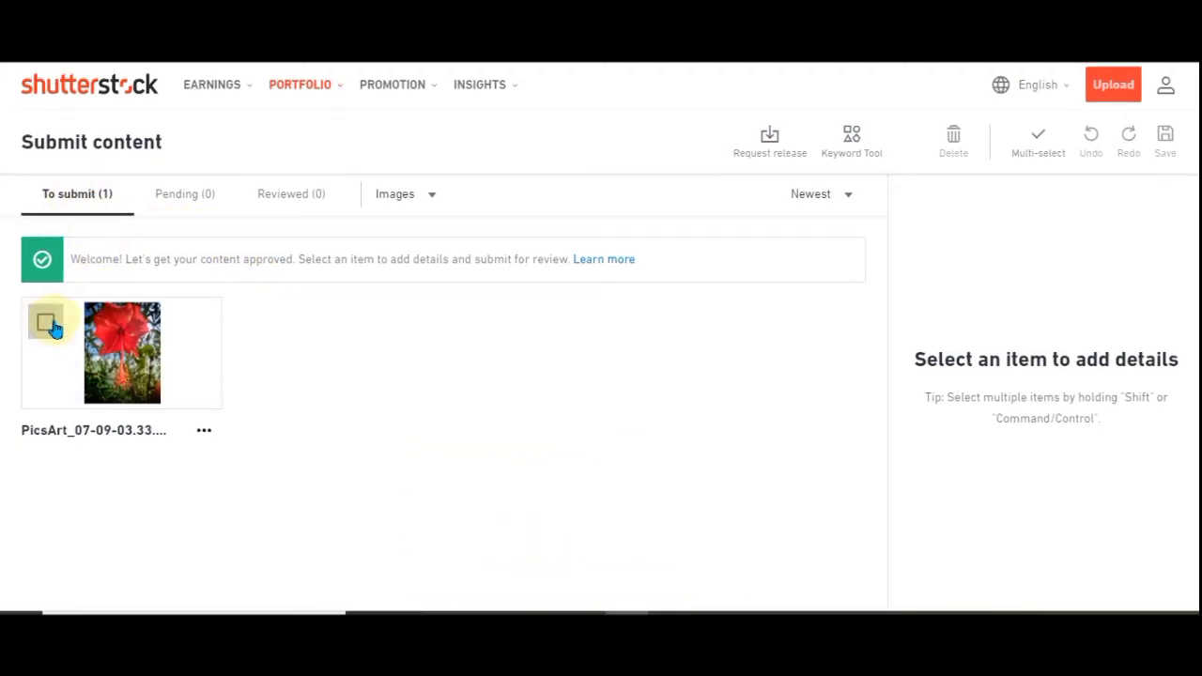
pyautogui.click(47, 323)
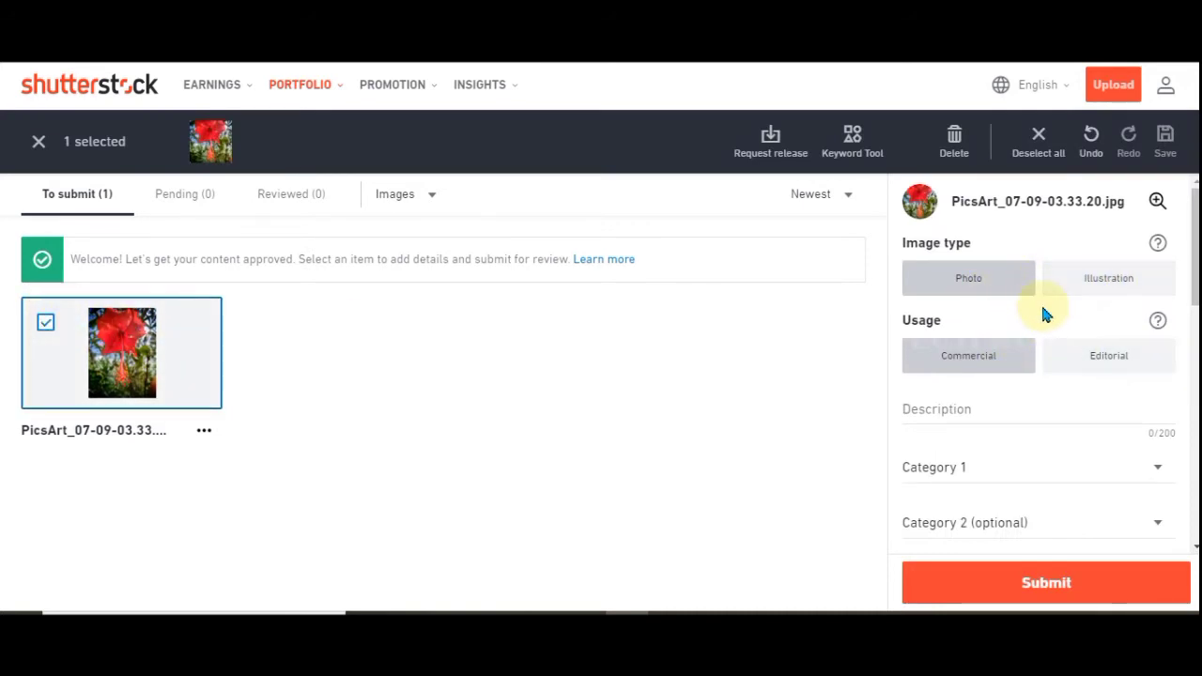
# Set Category 1 of the flower photo to Nature.
pyautogui.scroll(-1, 1048, 324)
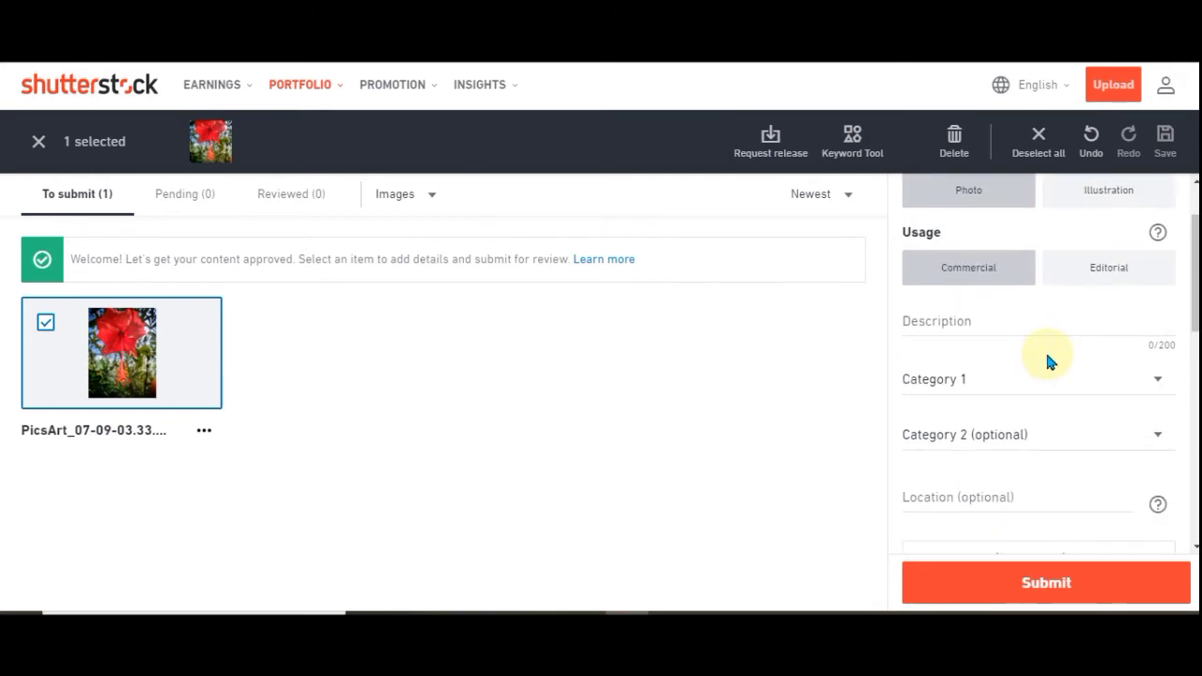
pyautogui.scroll(-1, 1049, 362)
pyautogui.scroll(1, 1049, 360)
pyautogui.click(947, 319)
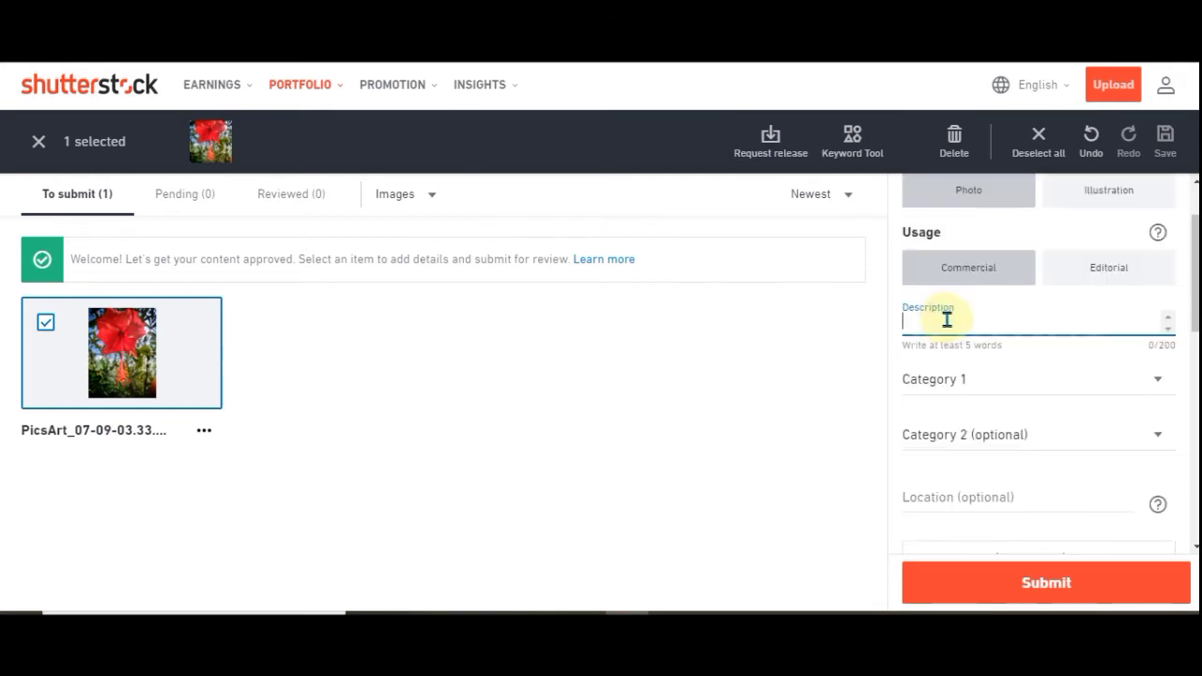
pyautogui.click(1045, 380)
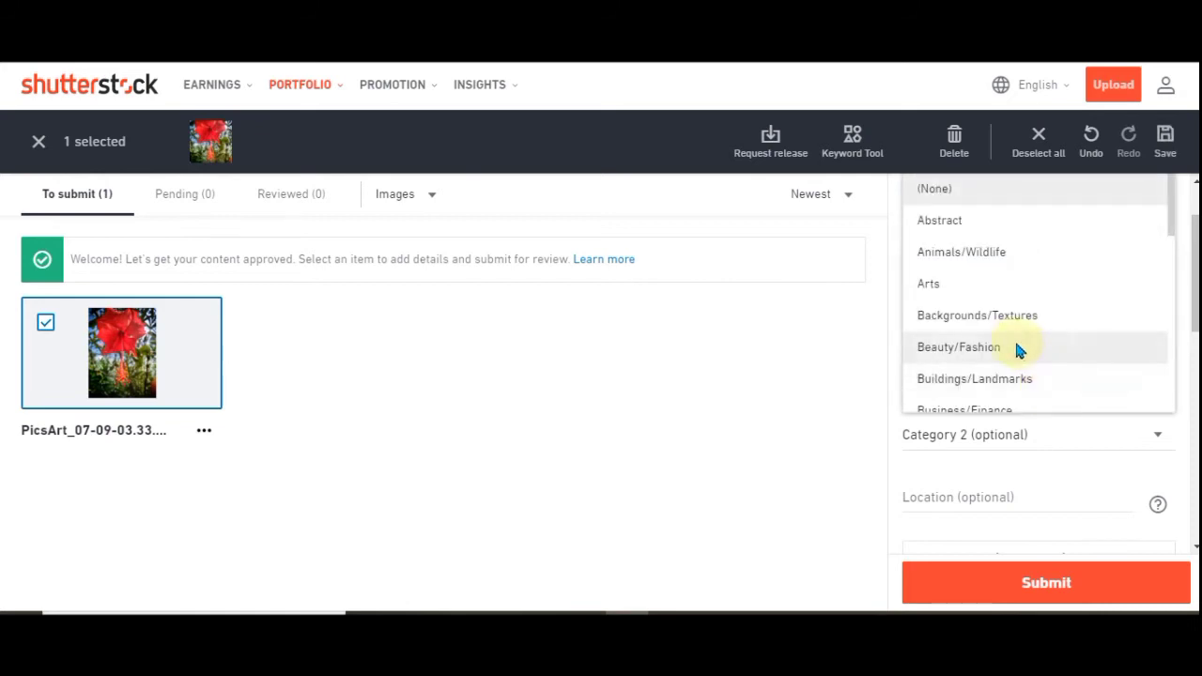
pyautogui.scroll(-2, 1013, 327)
pyautogui.scroll(2, 1014, 324)
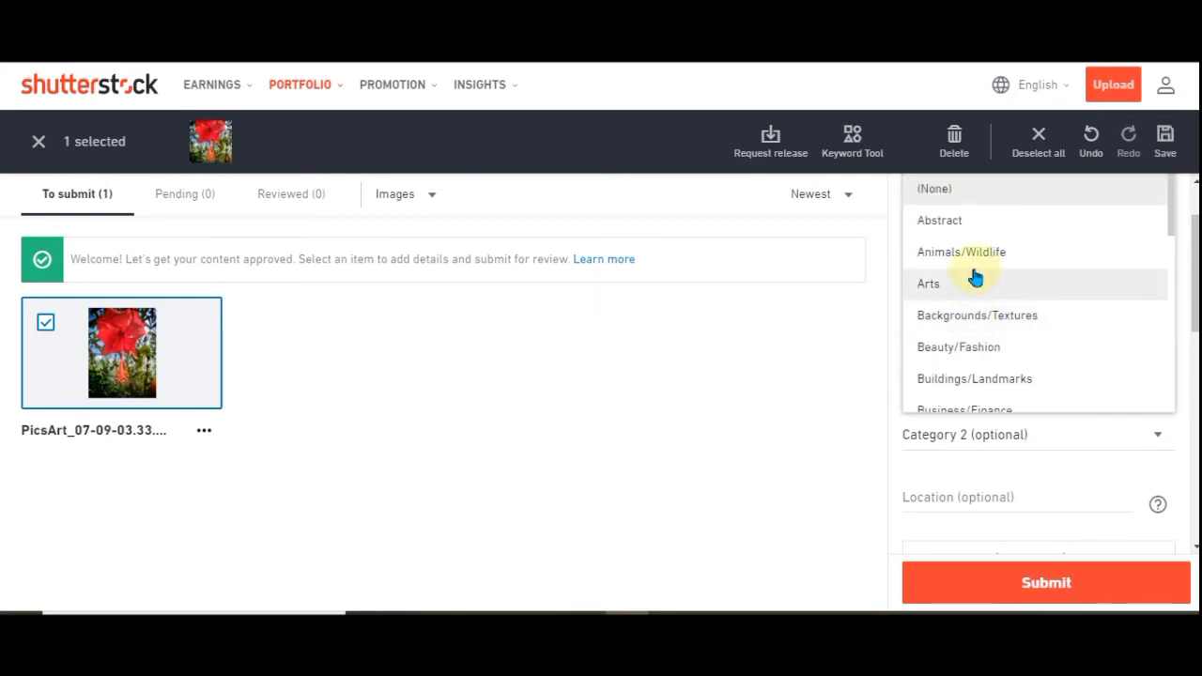
pyautogui.scroll(-5, 980, 310)
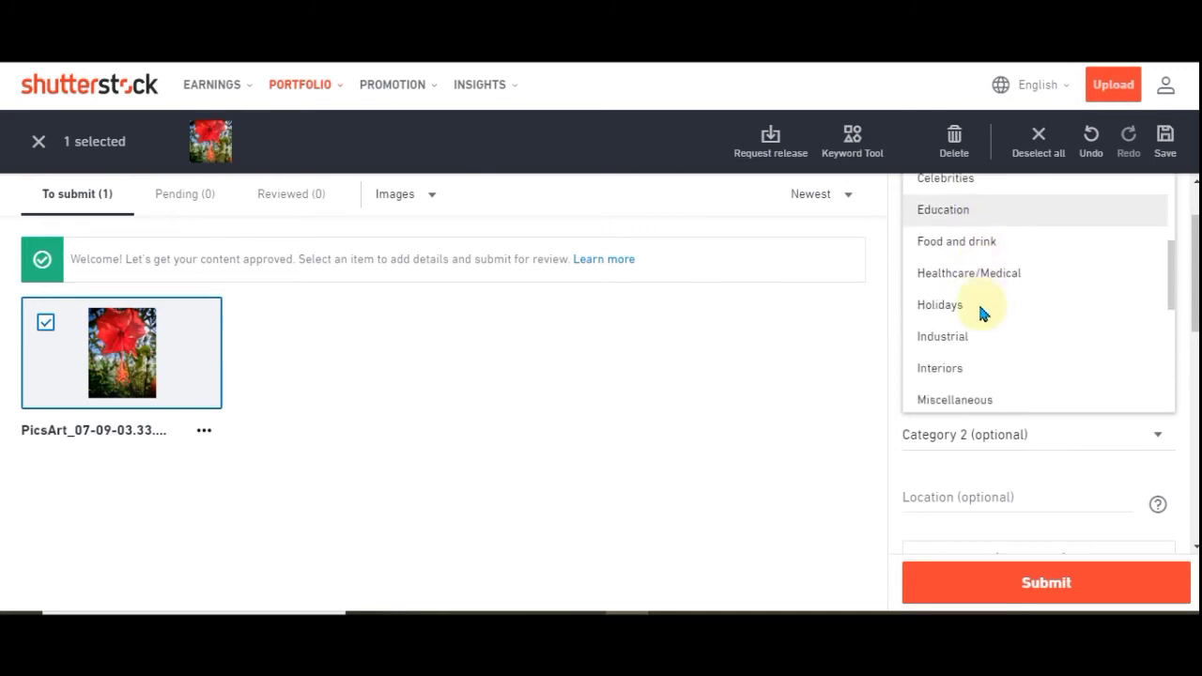
pyautogui.scroll(8, 979, 310)
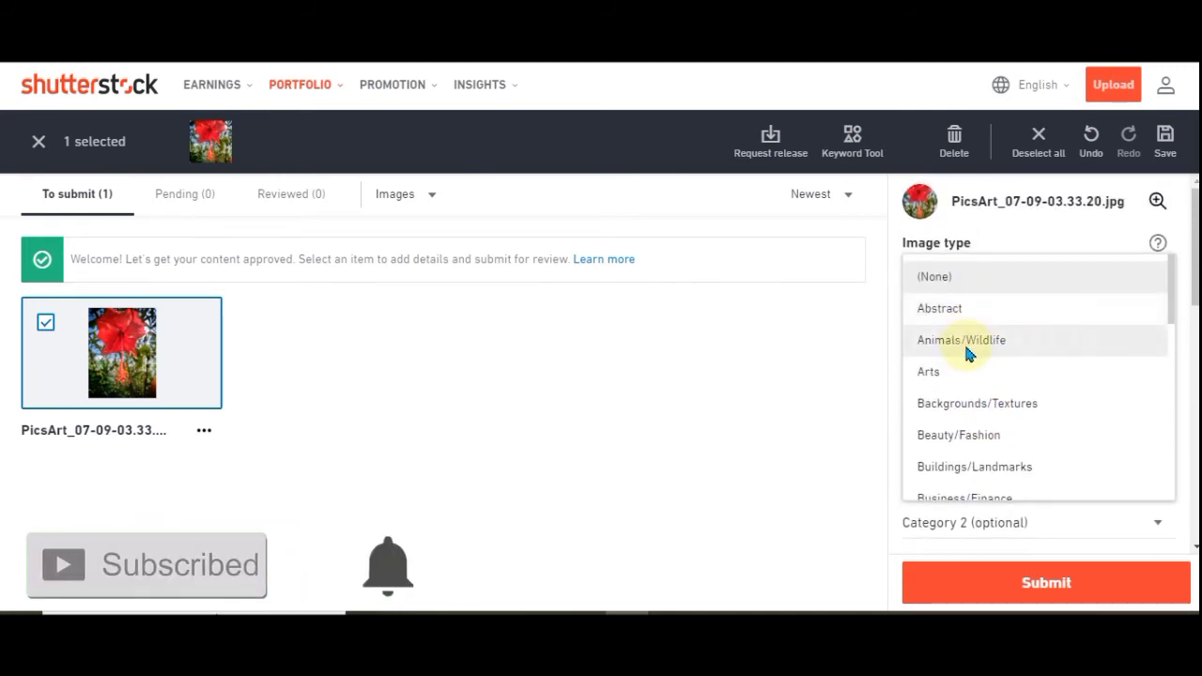
pyautogui.scroll(-4, 968, 360)
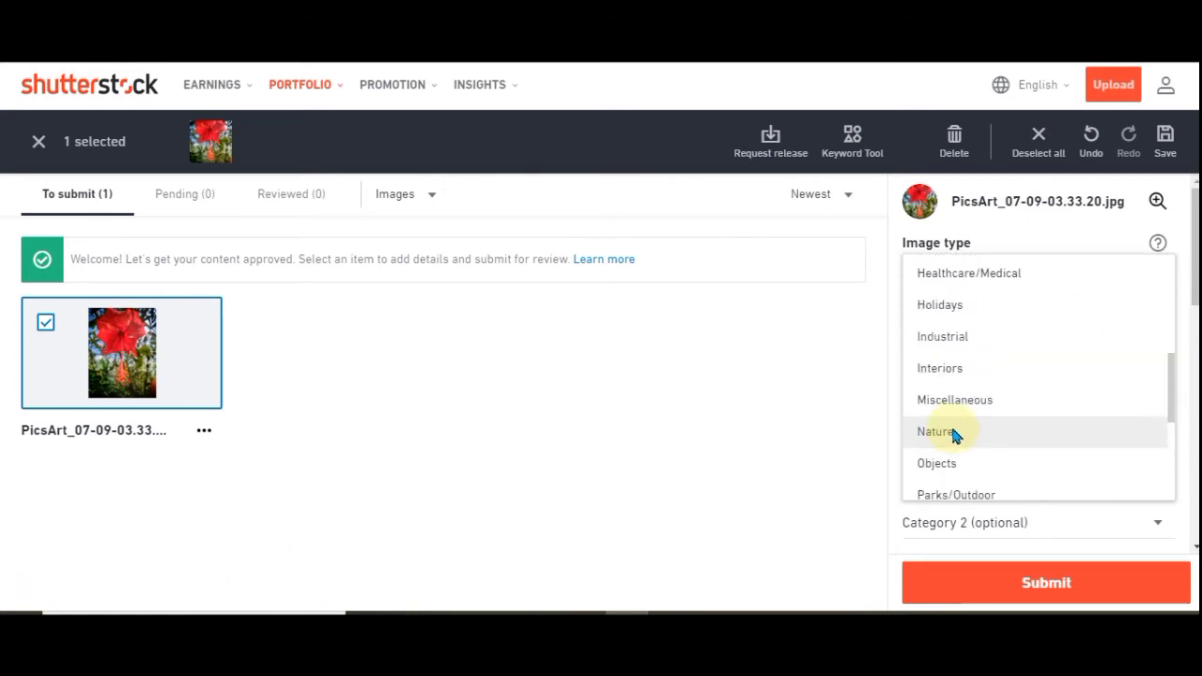
pyautogui.click(954, 430)
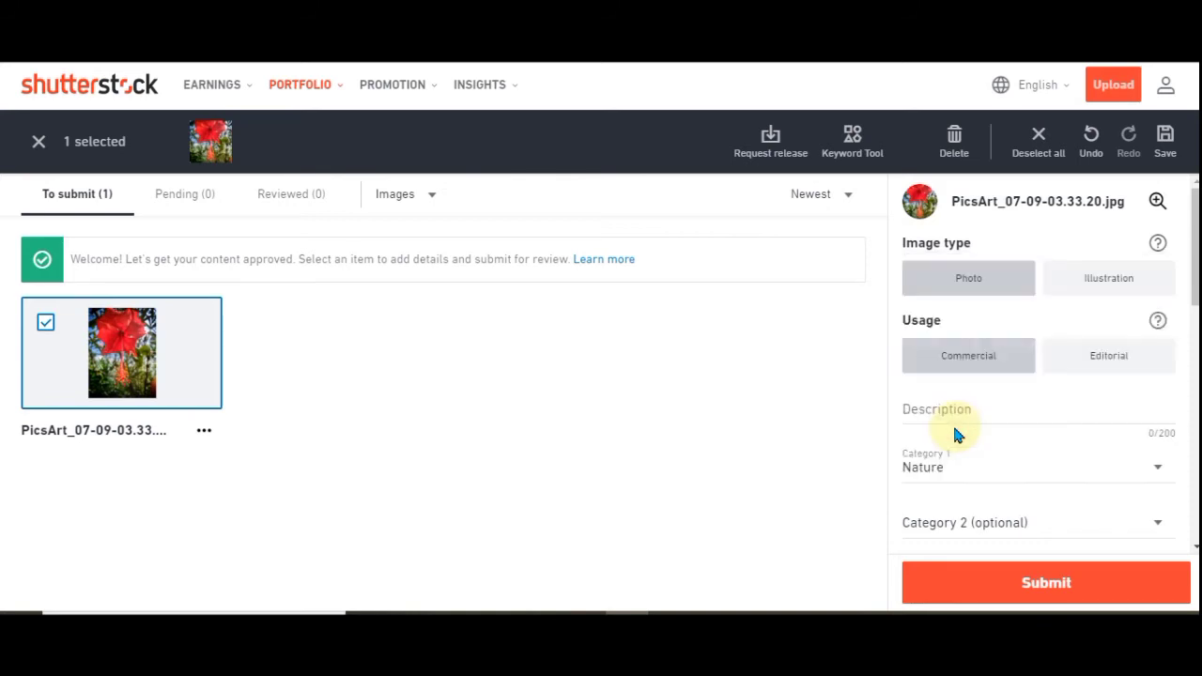
pyautogui.scroll(-1, 1001, 407)
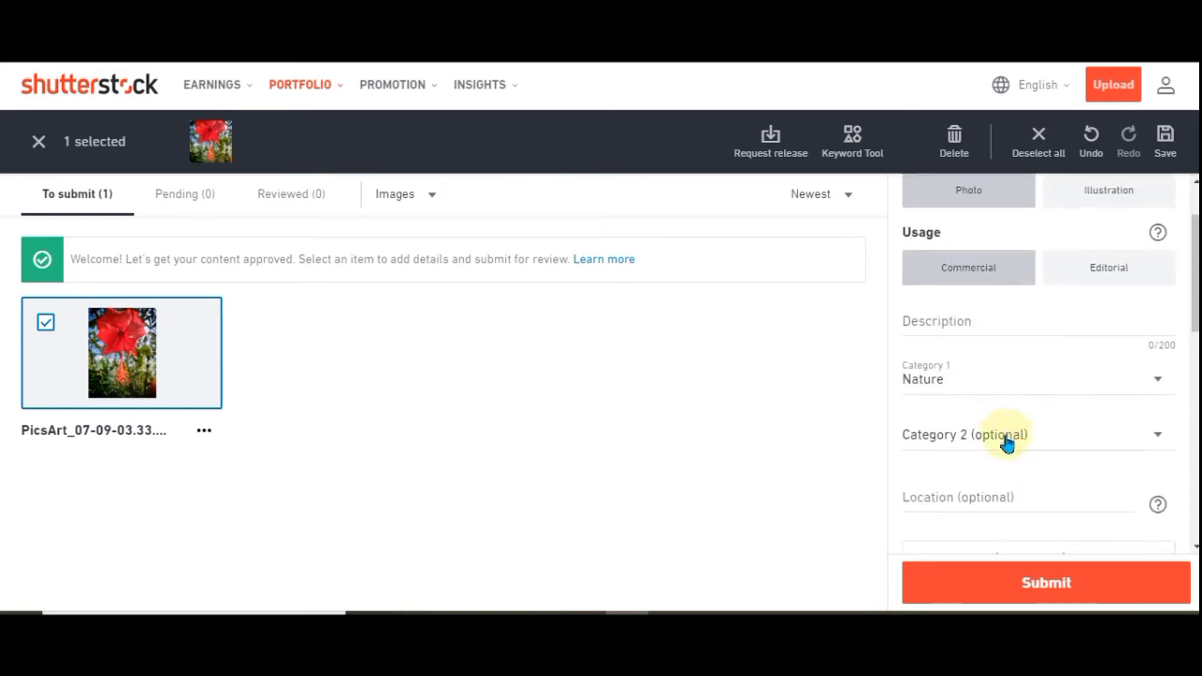
# Examine the flower photo's optional details: Category 2 choices, Location, More options, Releases and Keywords.
pyautogui.click(1028, 437)
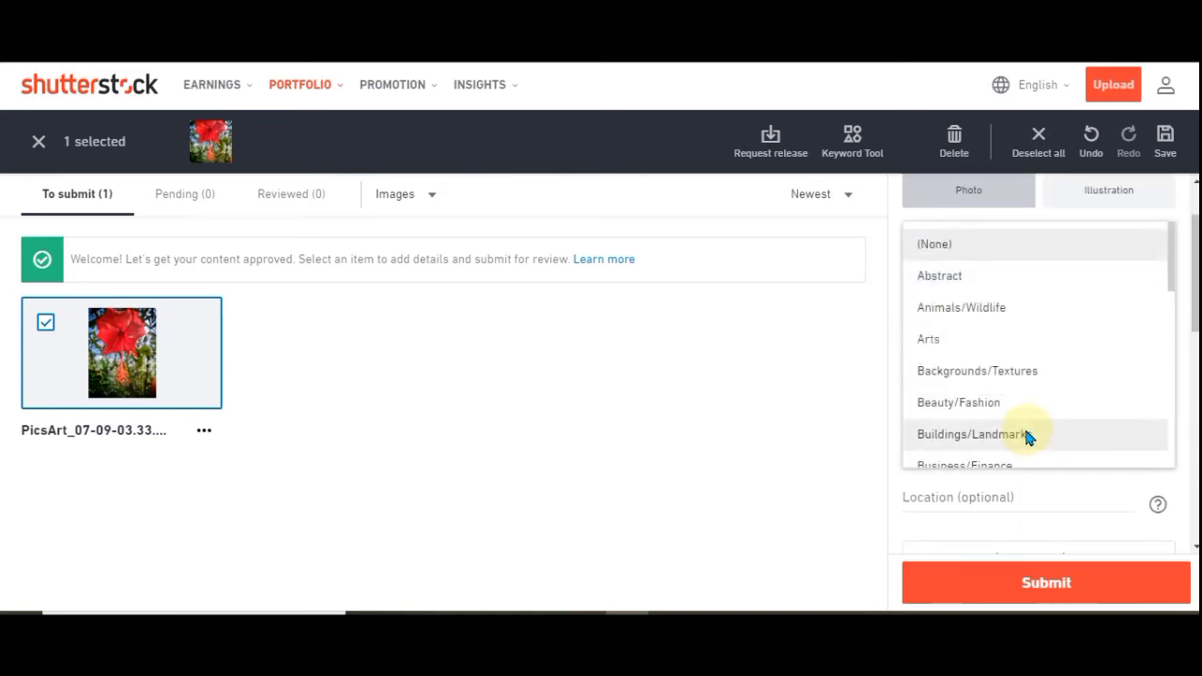
pyautogui.click(850, 414)
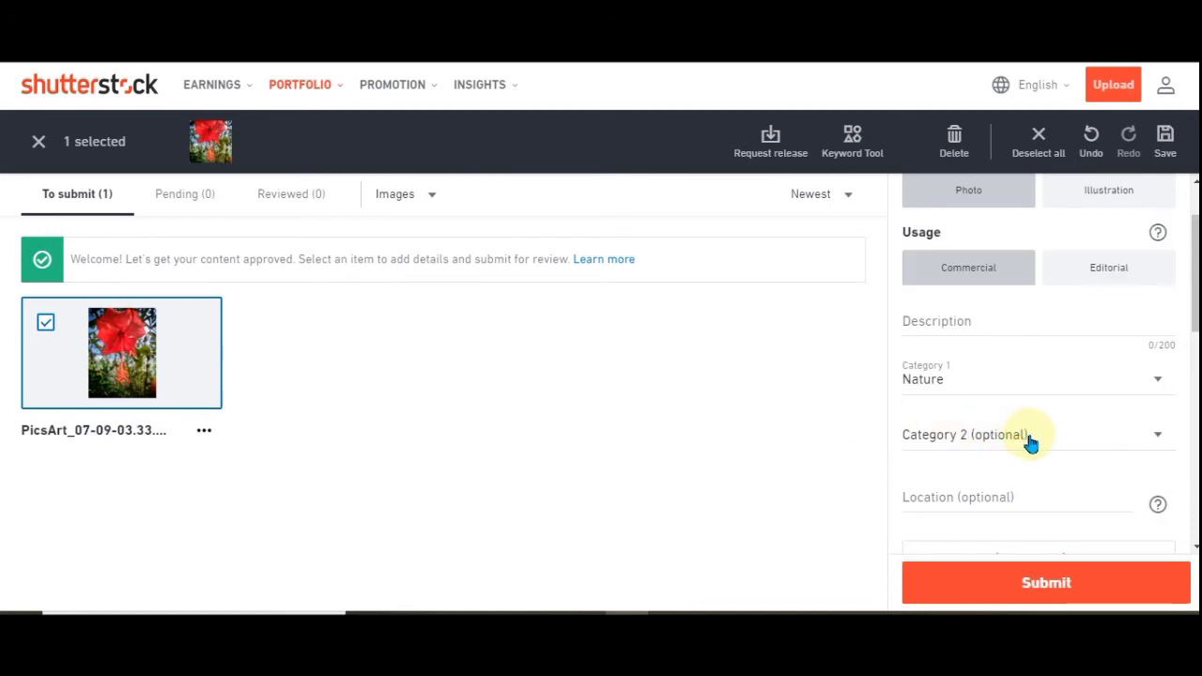
pyautogui.scroll(-1, 1023, 441)
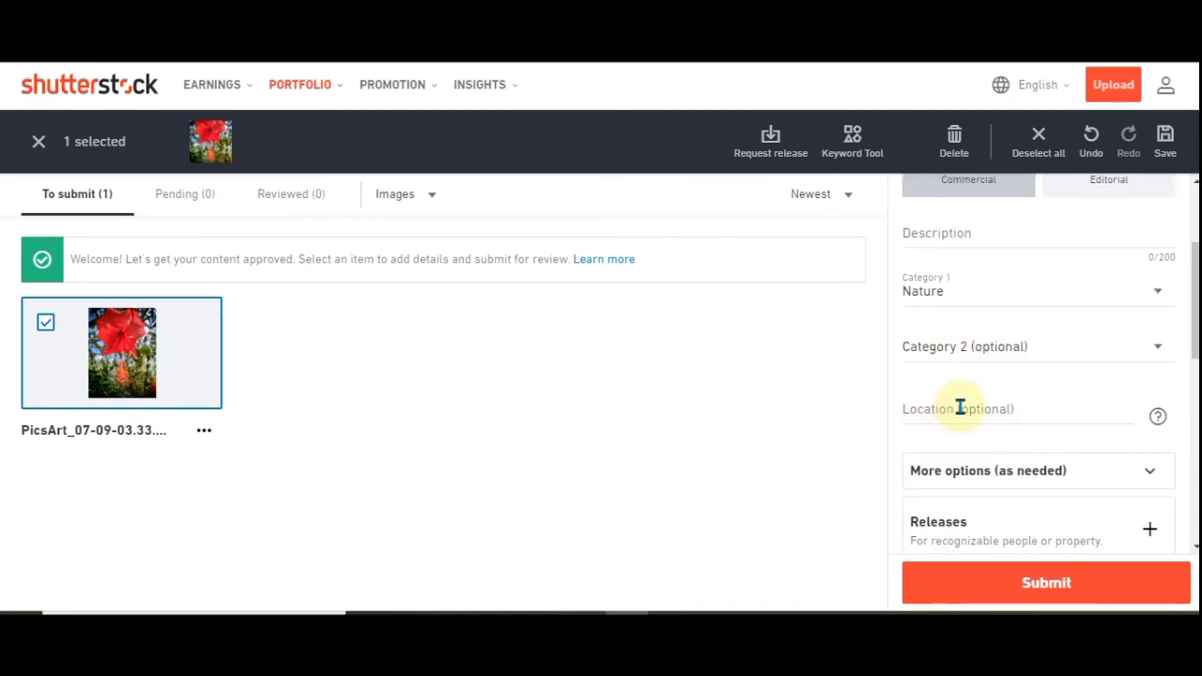
pyautogui.scroll(-1, 974, 418)
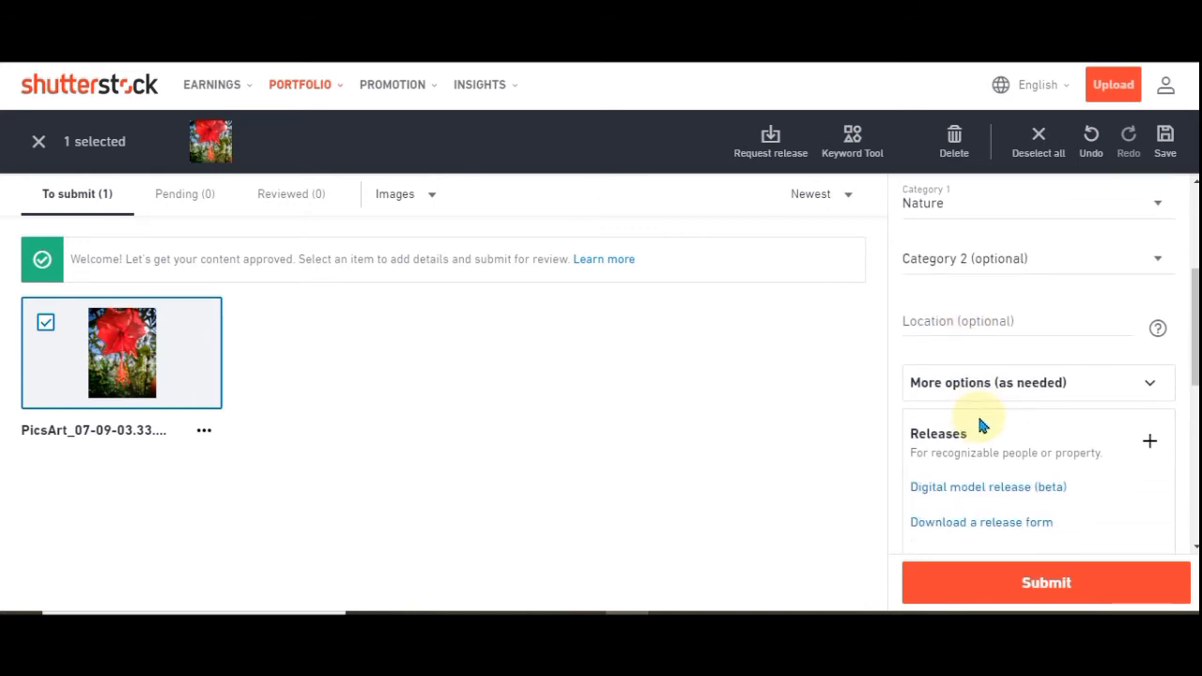
pyautogui.scroll(-1, 980, 425)
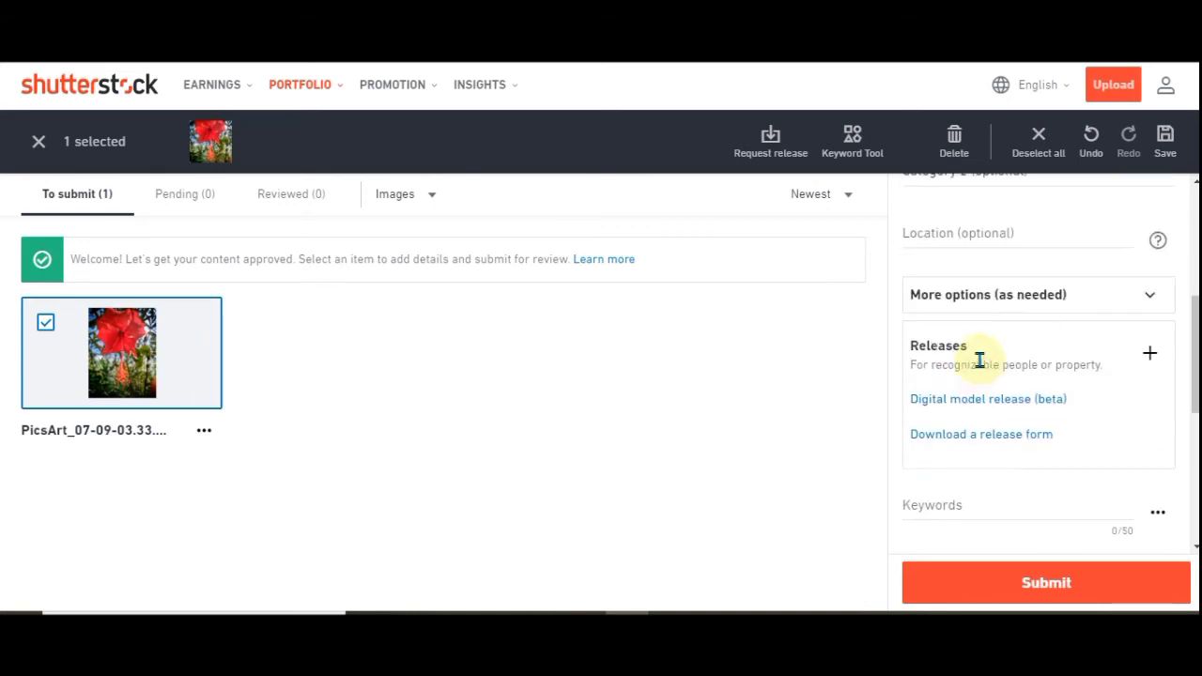
pyautogui.click(1146, 294)
pyautogui.scroll(-1, 1033, 448)
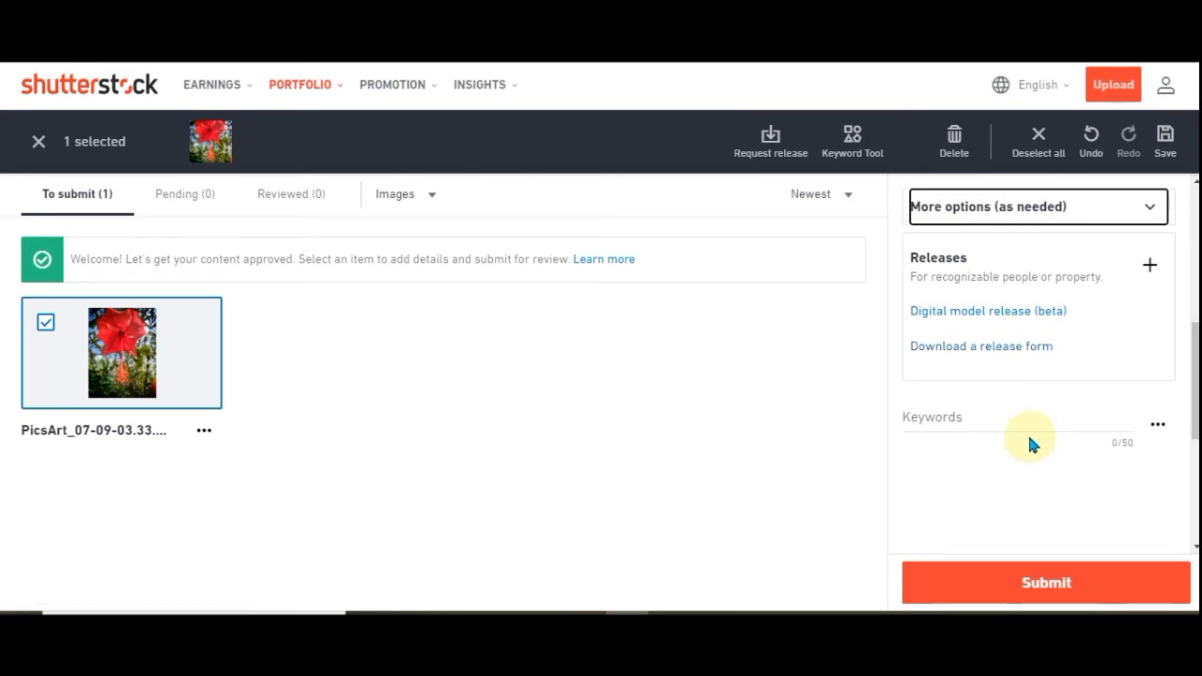
pyautogui.scroll(1, 1028, 432)
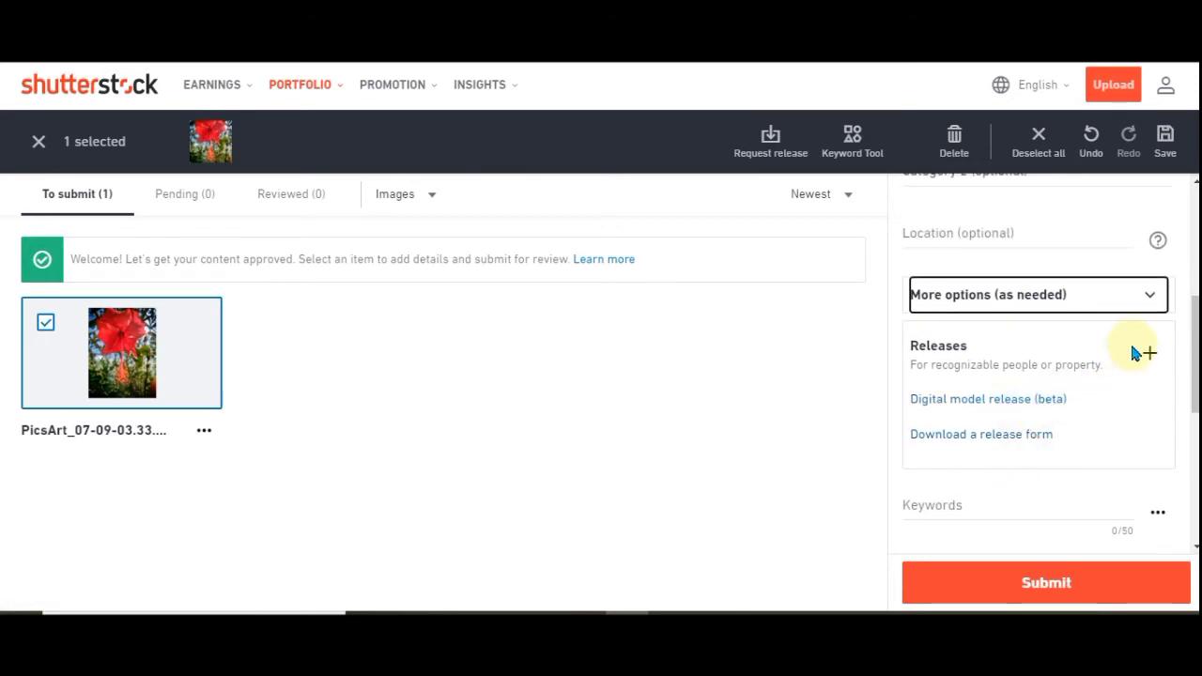
pyautogui.scroll(-2, 1012, 406)
# Open the Keyword Tool for the flower photo and select three visually similar red hibiscus images as the basis for suggestions.
pyautogui.click(940, 331)
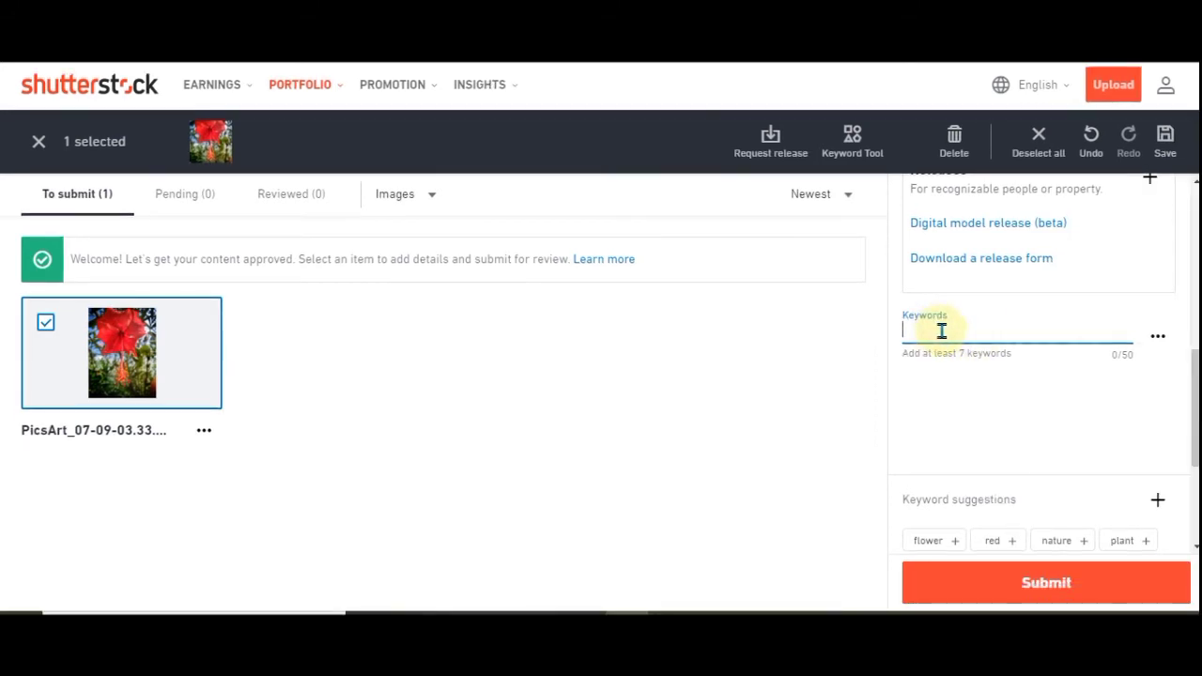
pyautogui.click(856, 141)
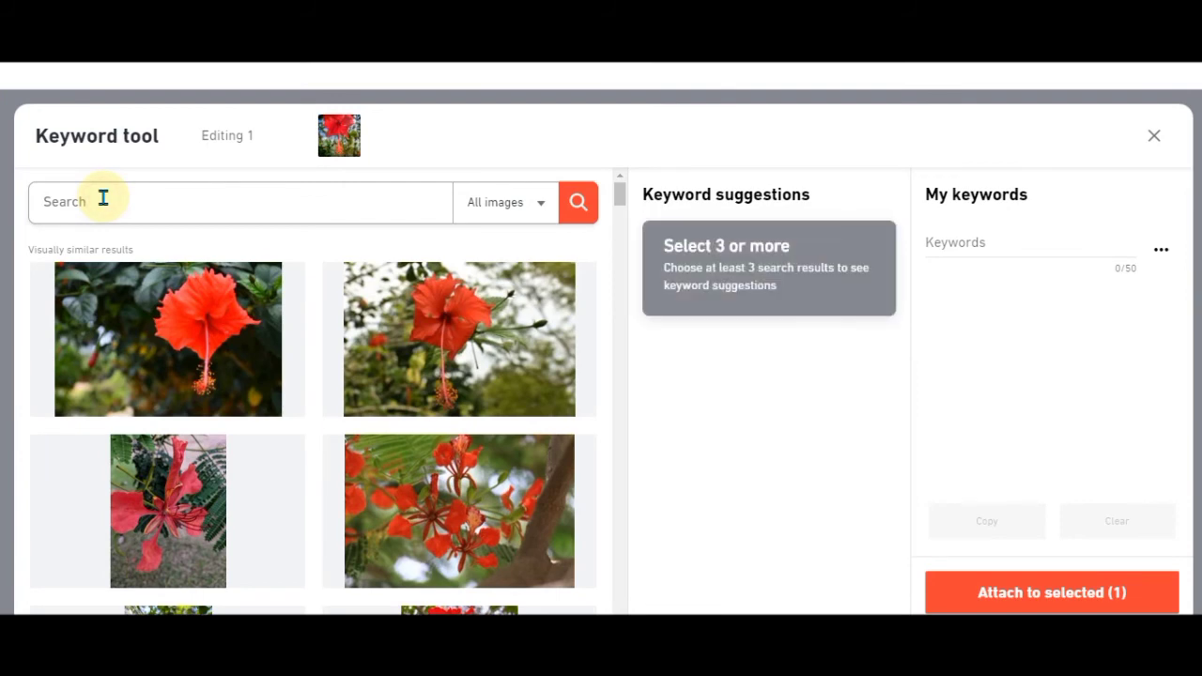
pyautogui.scroll(-5, 594, 540)
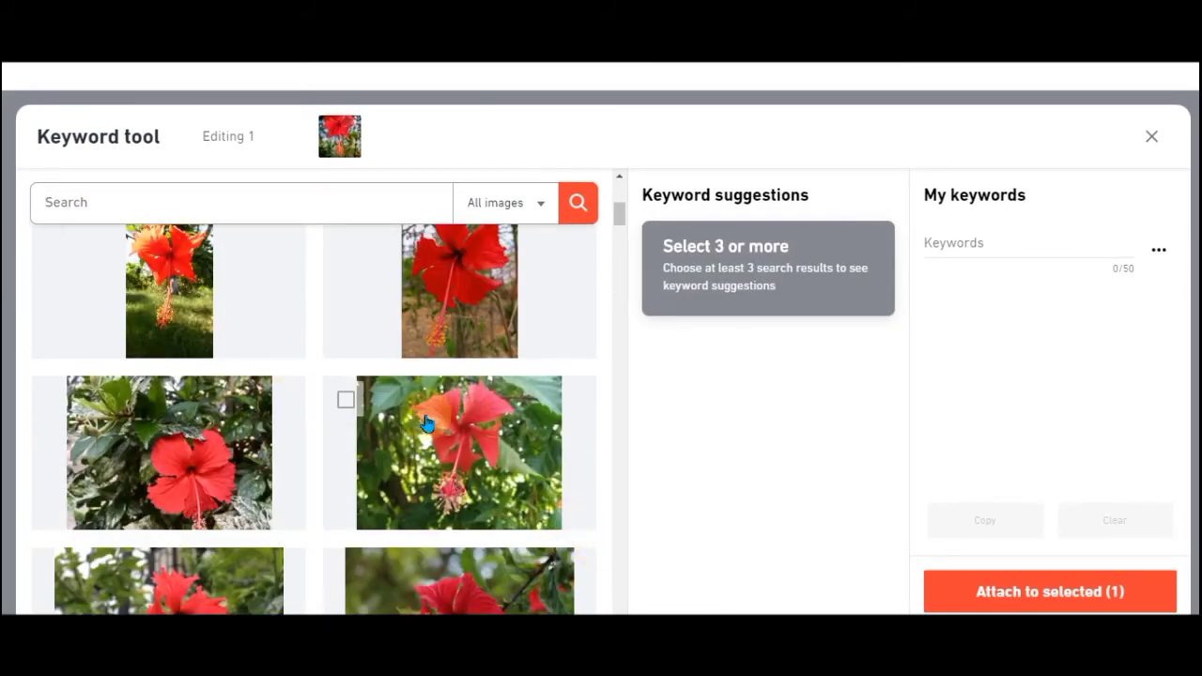
pyautogui.scroll(5, 425, 422)
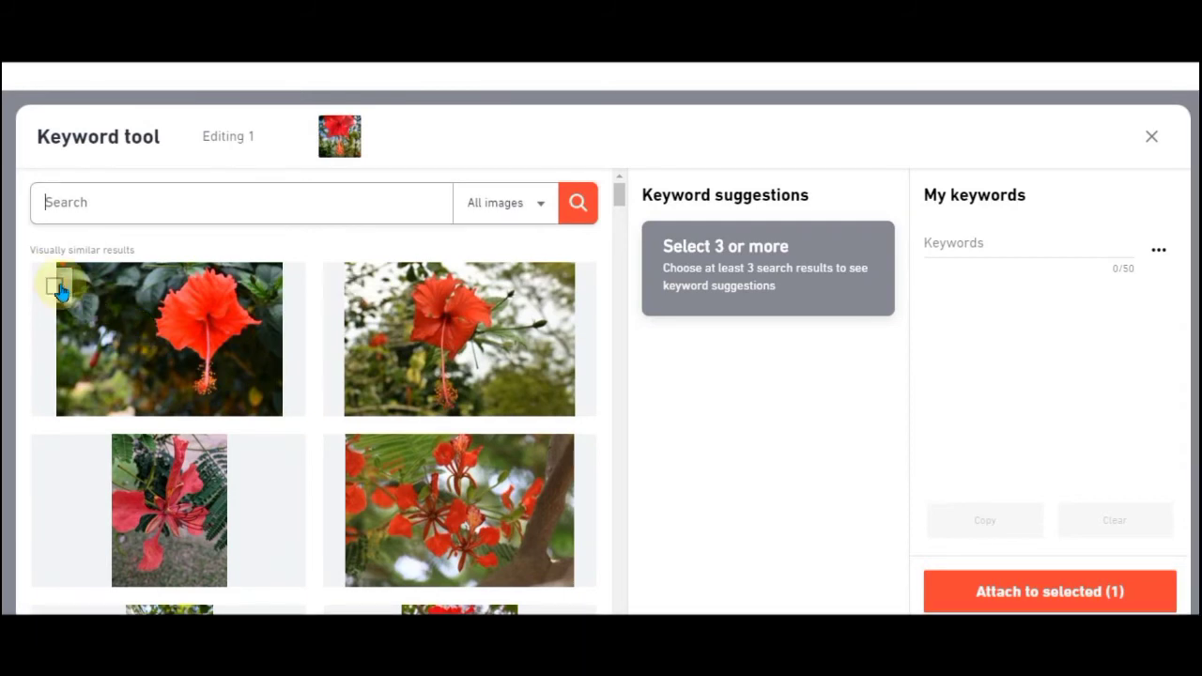
pyautogui.click(54, 286)
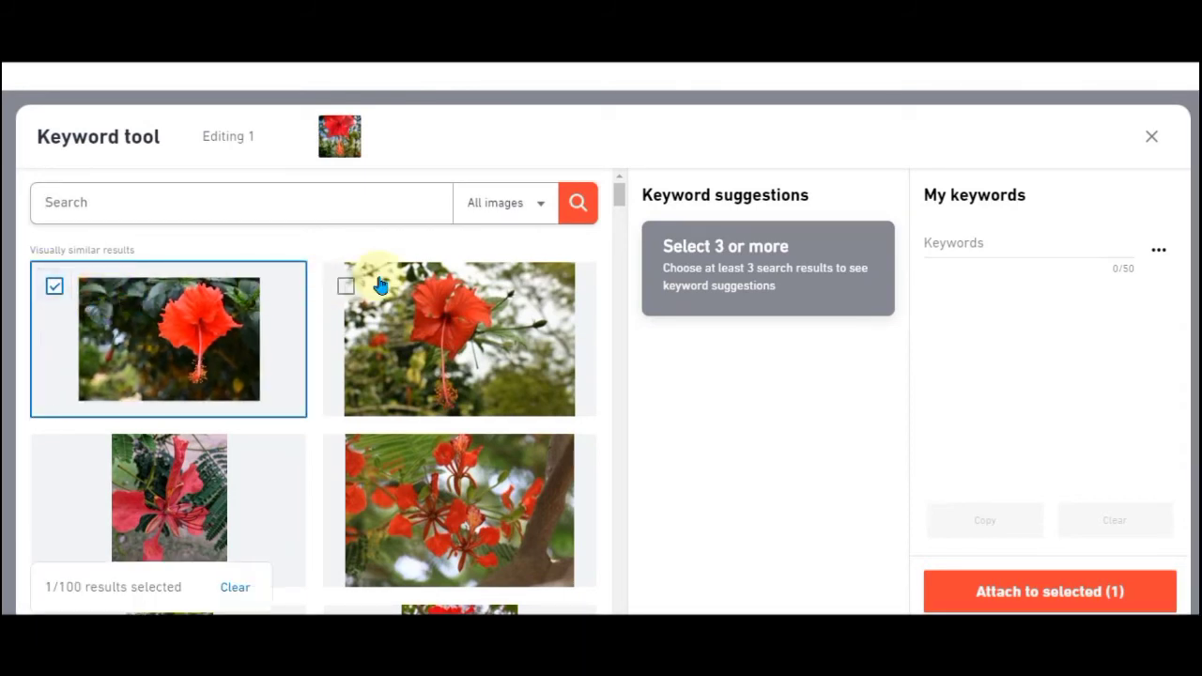
pyautogui.click(345, 286)
pyautogui.scroll(-3, 420, 523)
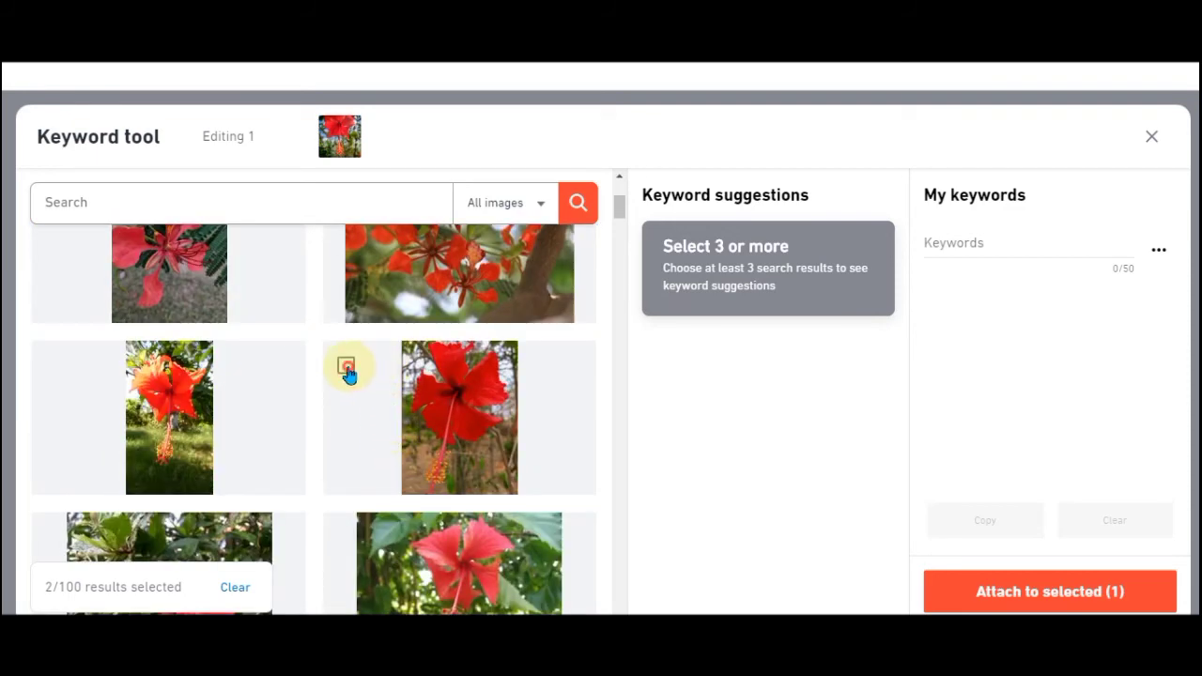
pyautogui.click(345, 370)
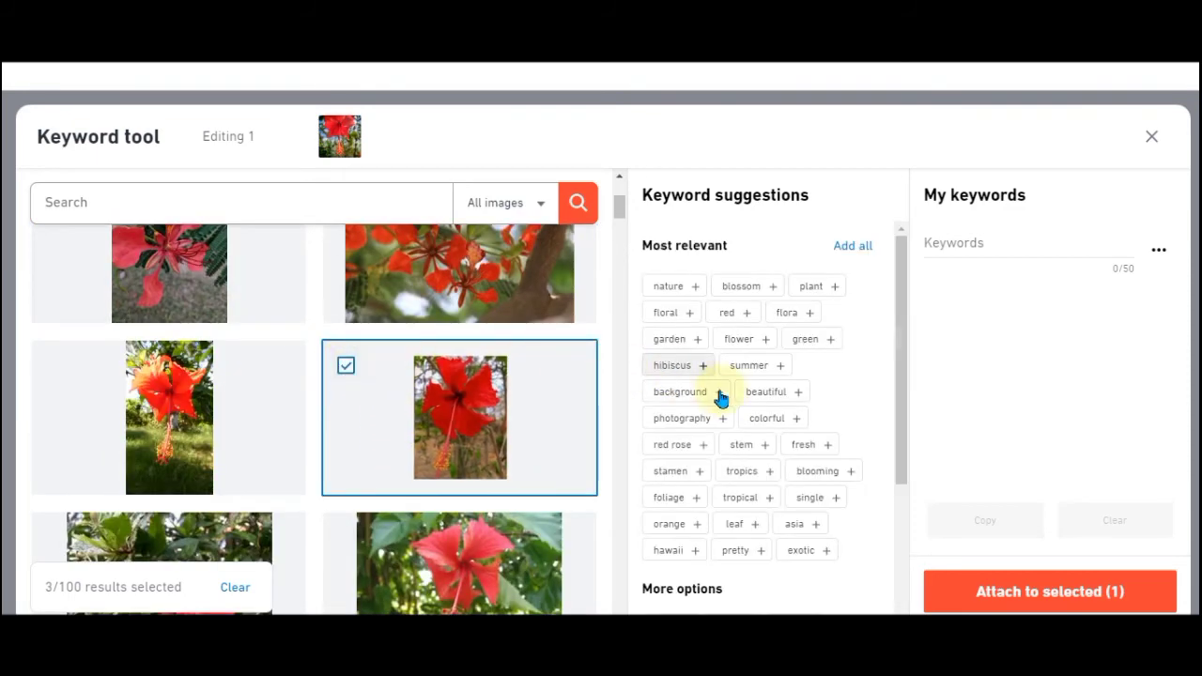
# Add all the most relevant keyword suggestions, copy them and attach them to the selected flower photo.
pyautogui.scroll(-2, 730, 391)
pyautogui.scroll(2, 742, 413)
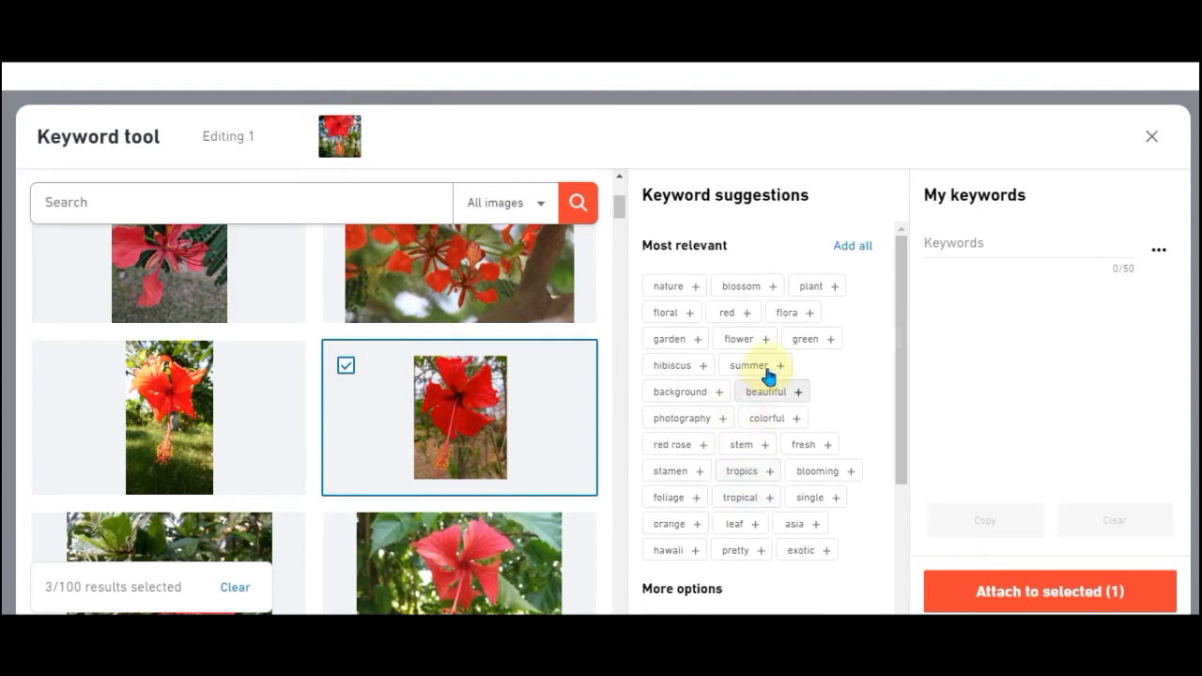
pyautogui.click(850, 247)
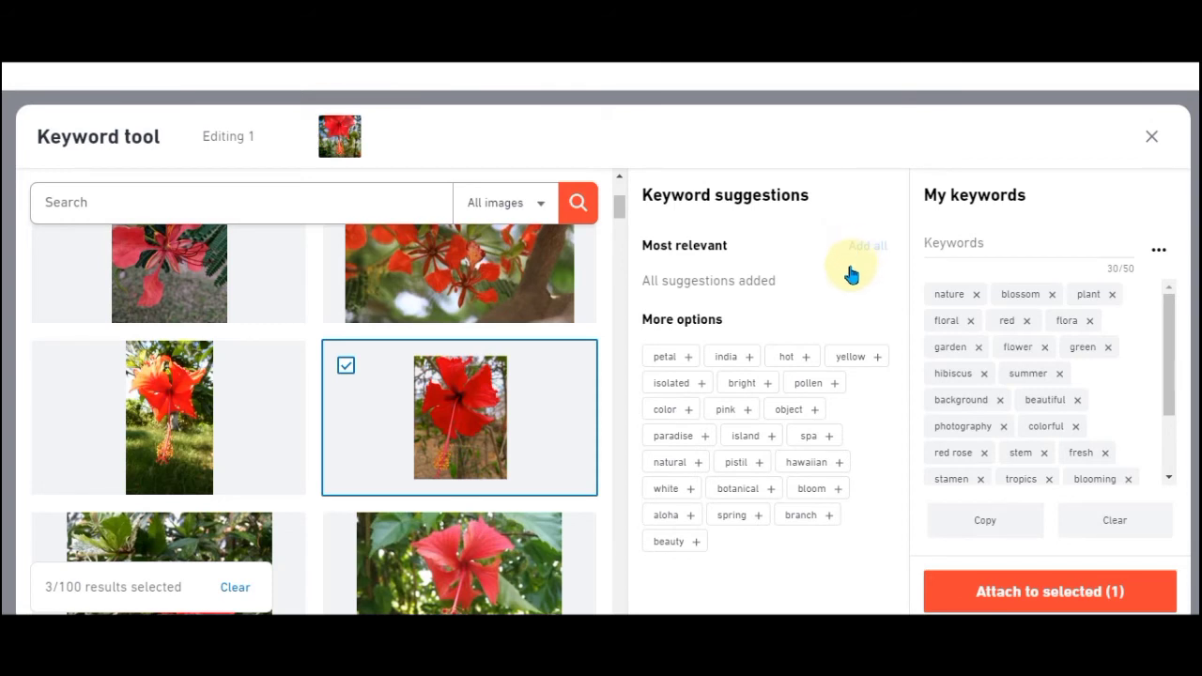
pyautogui.click(986, 524)
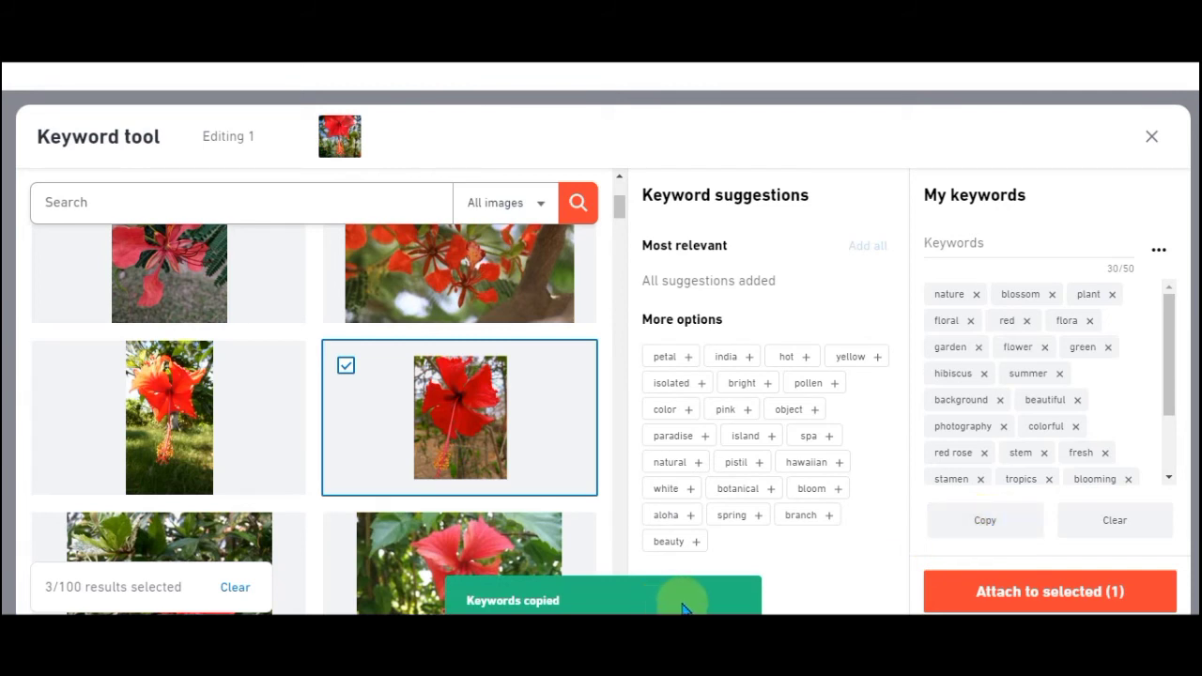
pyautogui.click(1028, 597)
# Enter "hibiscus flower" as the photo's description and try to submit the photo for review.
pyautogui.scroll(-1, 968, 421)
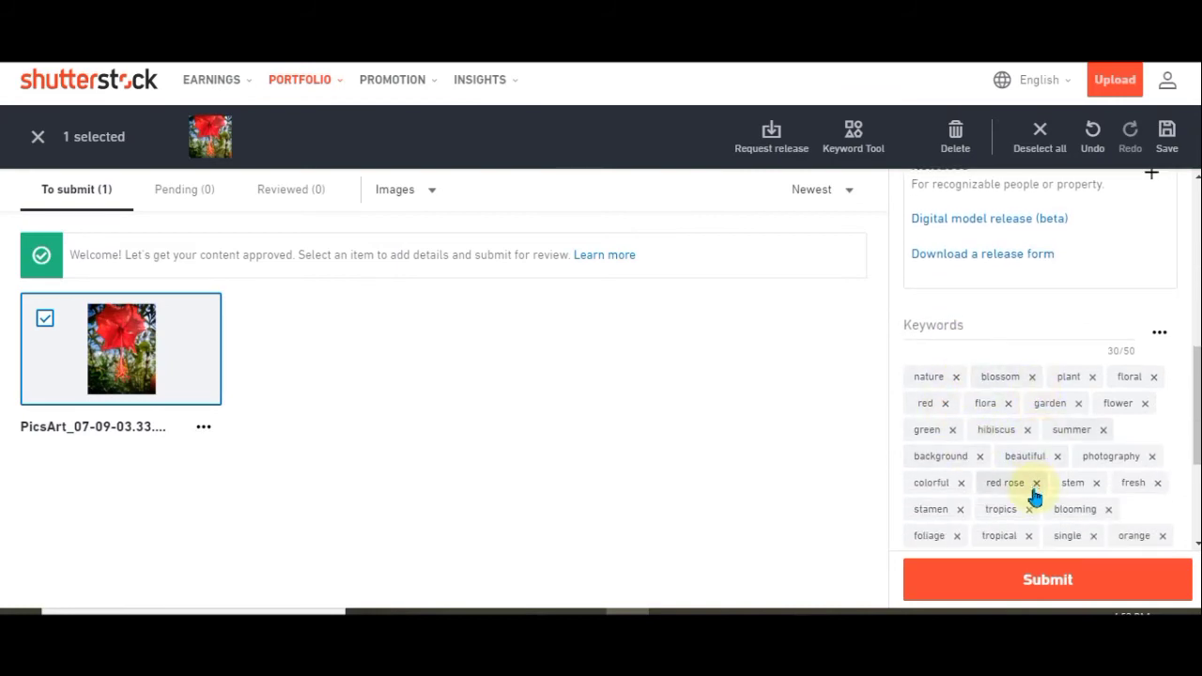
pyautogui.scroll(-2, 1033, 496)
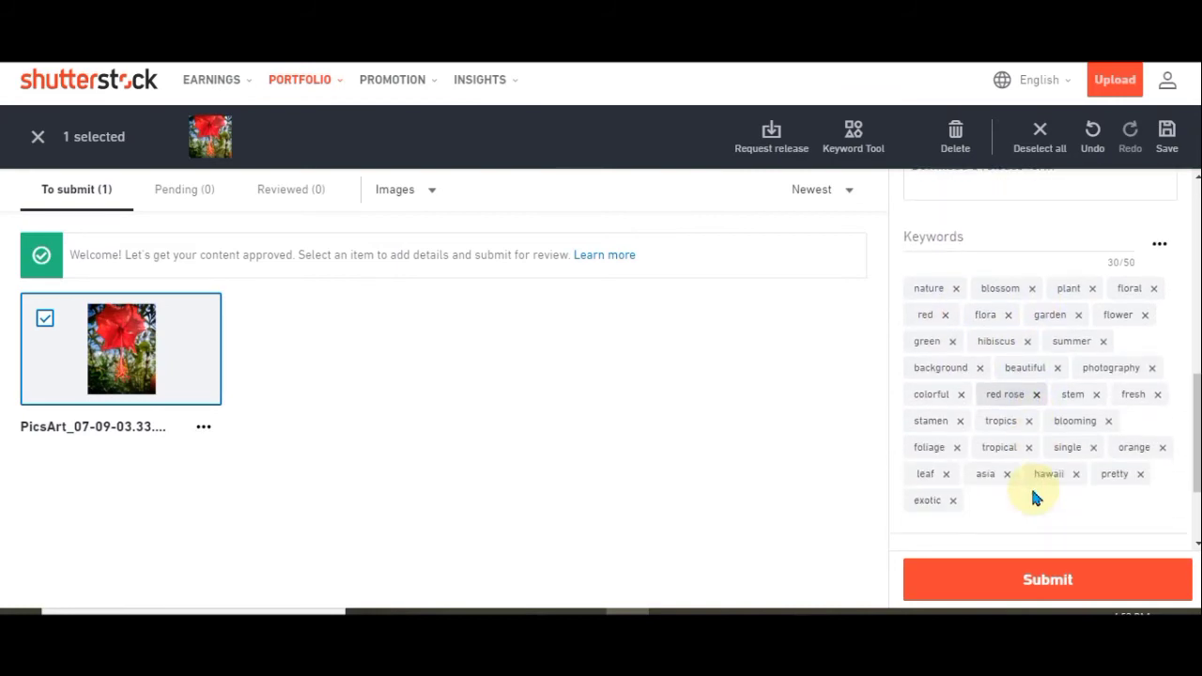
pyautogui.click(1039, 575)
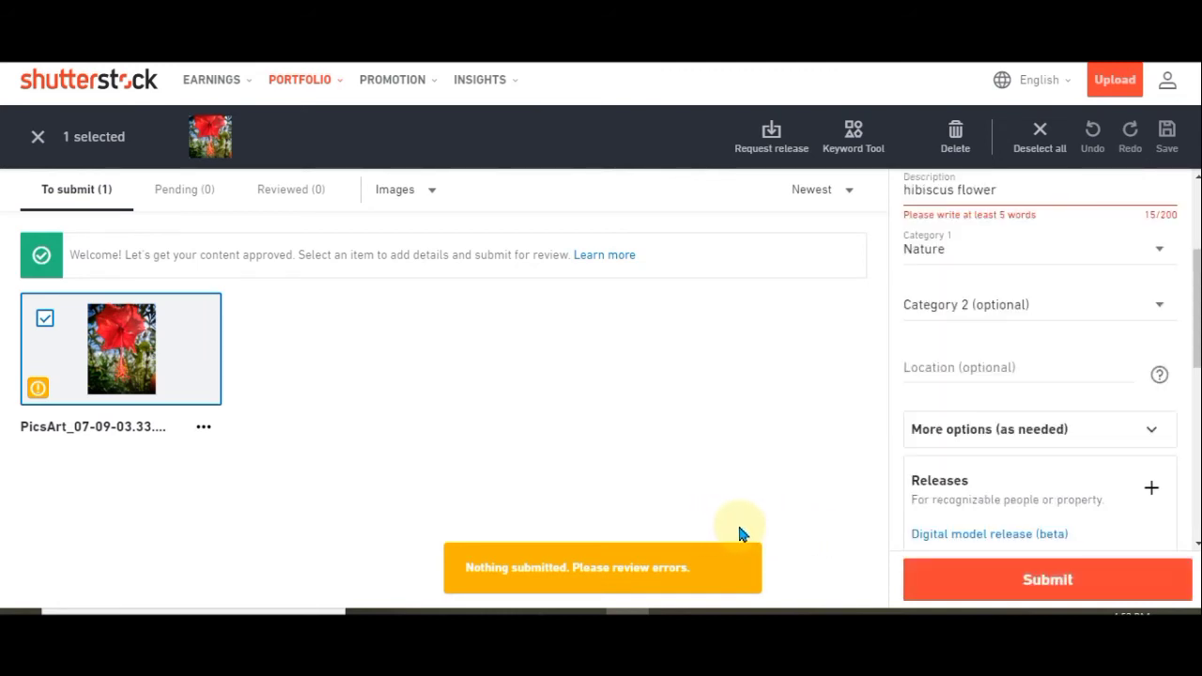
# Extend the photo's description to "amazing natural hibiscus flower image" and submit the photo for review.
pyautogui.scroll(1, 939, 517)
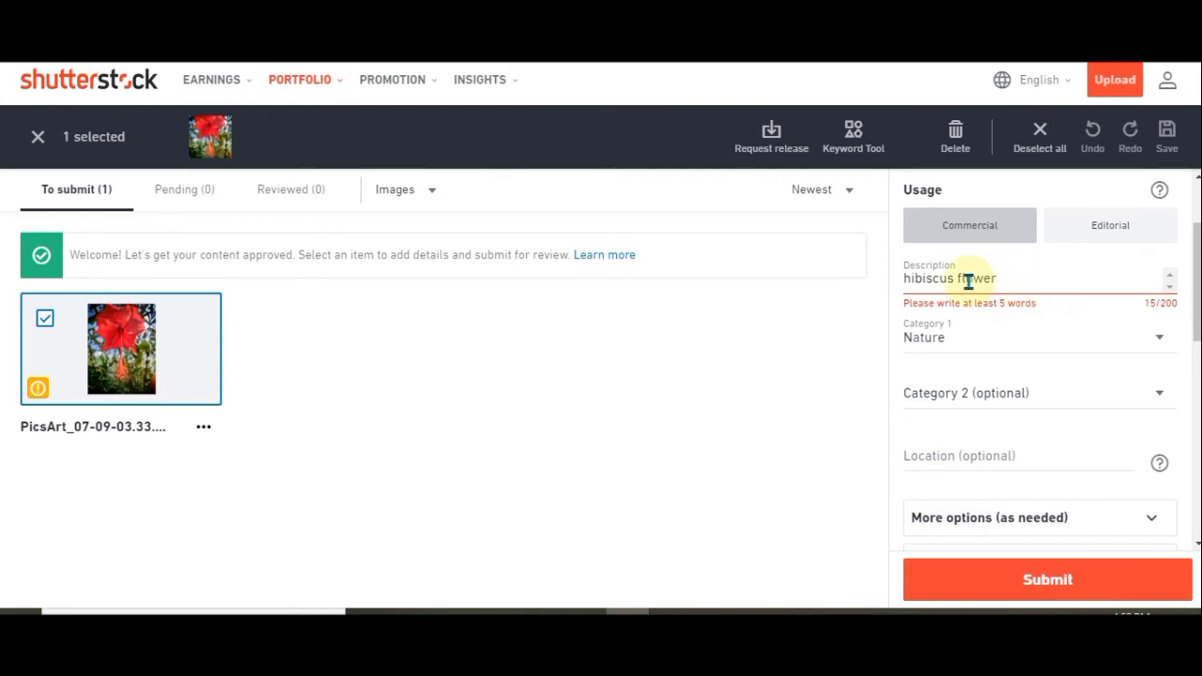
pyautogui.click(1012, 277)
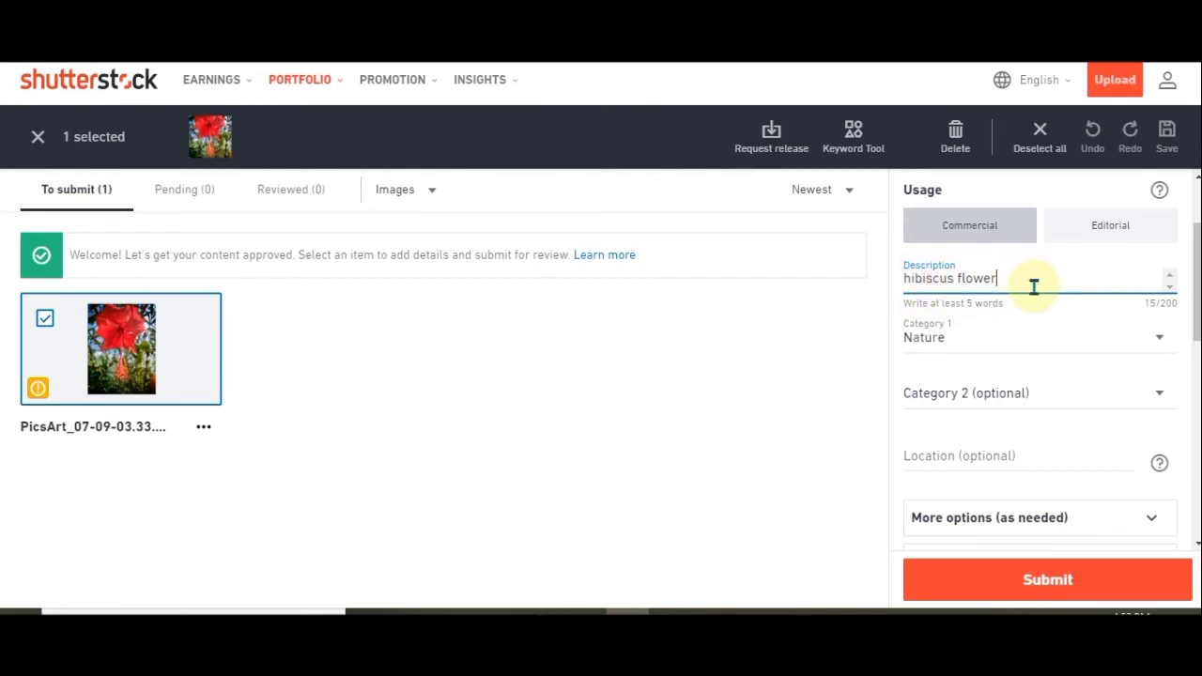
pyautogui.press('Home')
pyautogui.write('amazing natural')
pyautogui.press('End')
pyautogui.write('image')
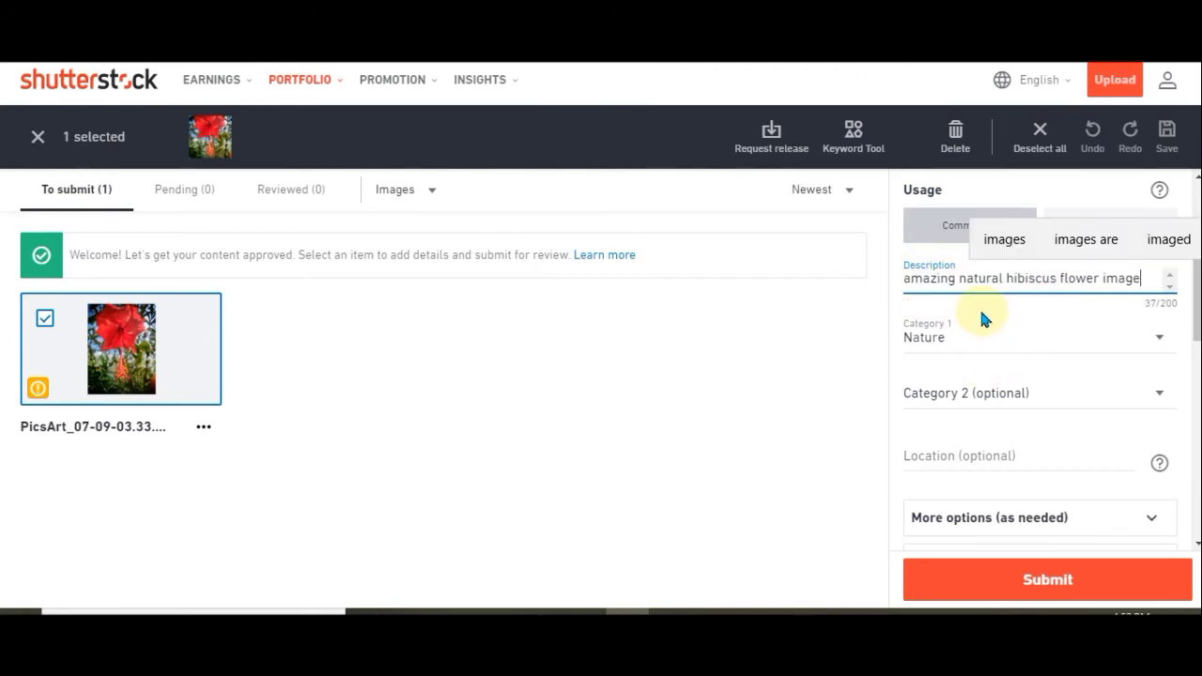
pyautogui.click(999, 582)
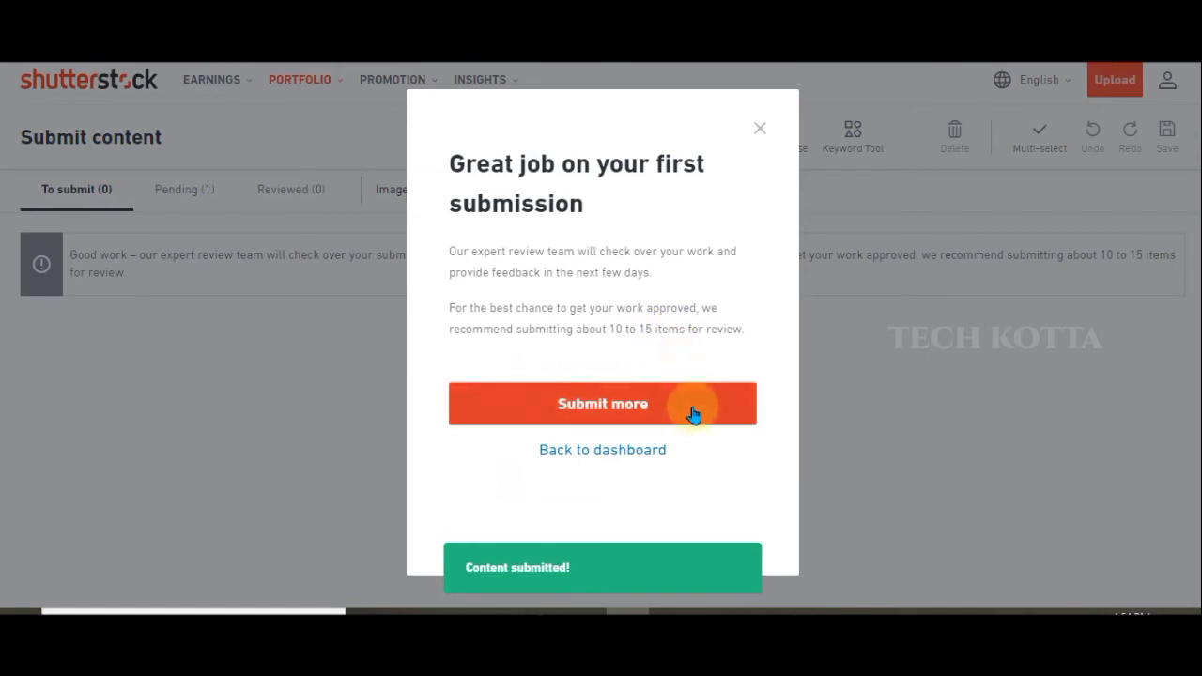
# Dismiss the first-submission message and view the flower photo among the pending items.
pyautogui.click(760, 128)
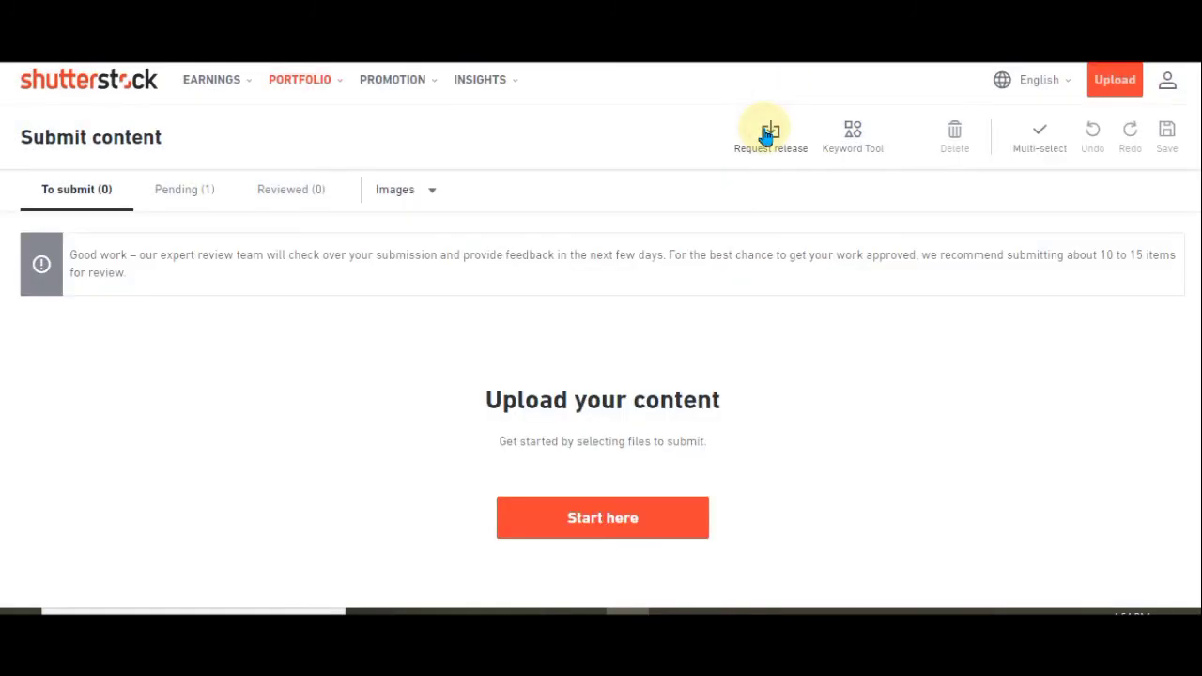
pyautogui.click(199, 193)
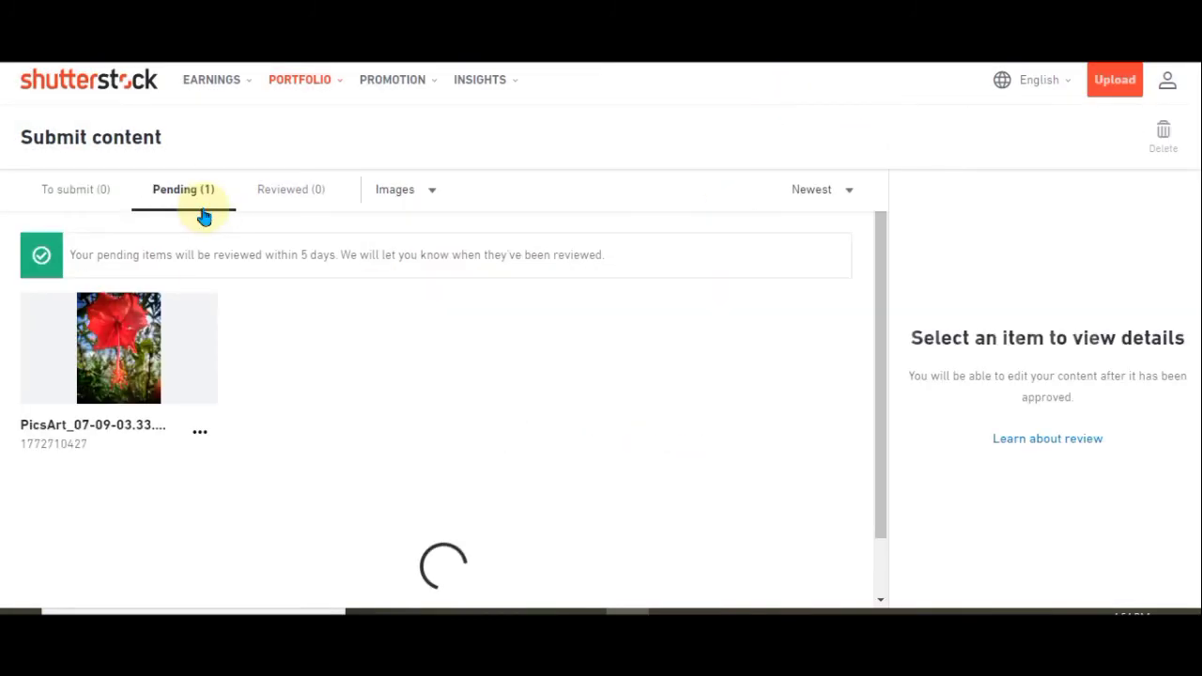
pyautogui.moveTo(166, 349)
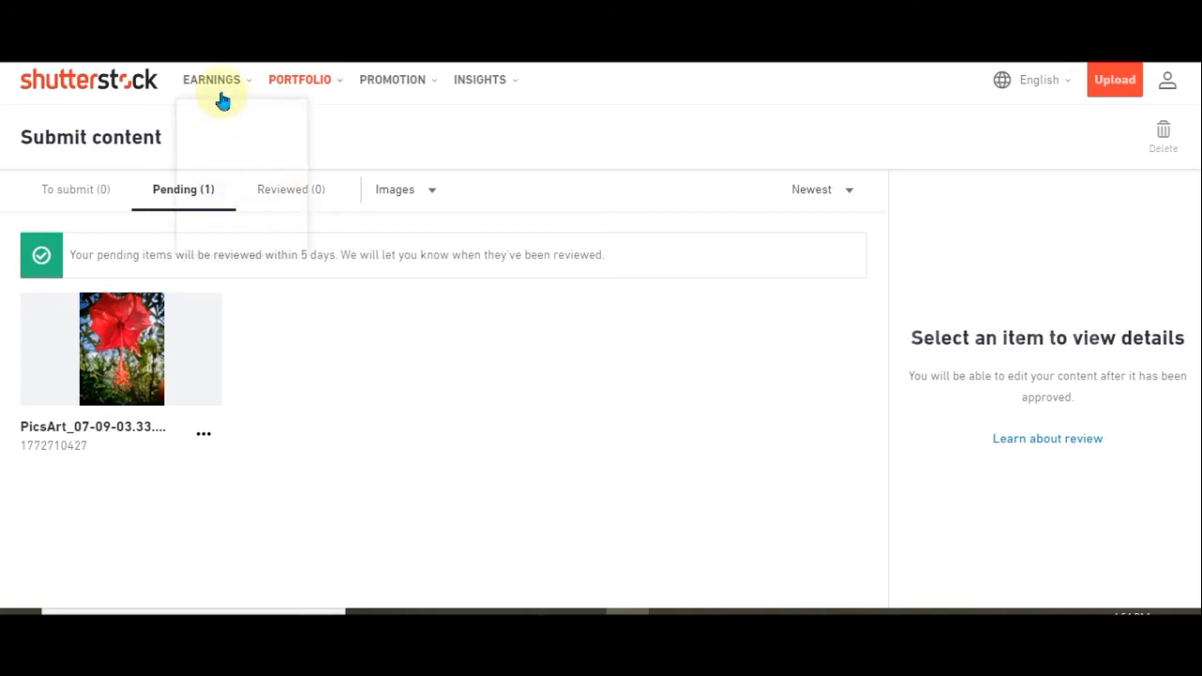
# Open the Earnings Summary page and check the unpaid earnings and monthly downloads.
pyautogui.moveTo(212, 94)
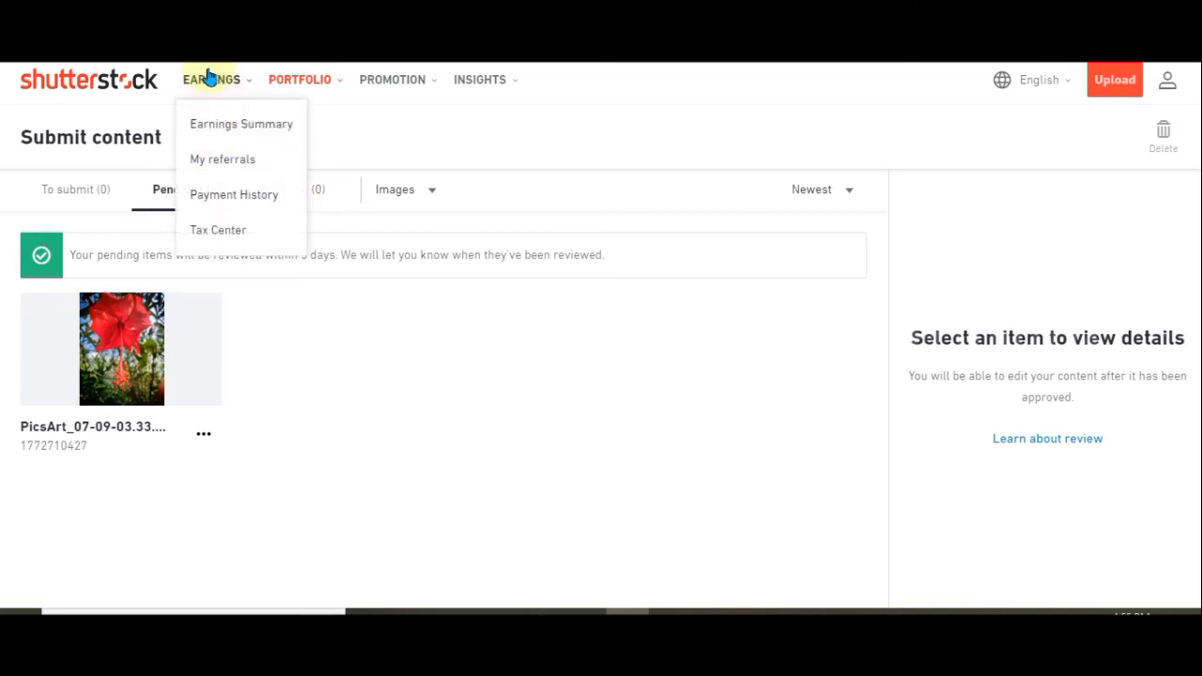
pyautogui.click(230, 131)
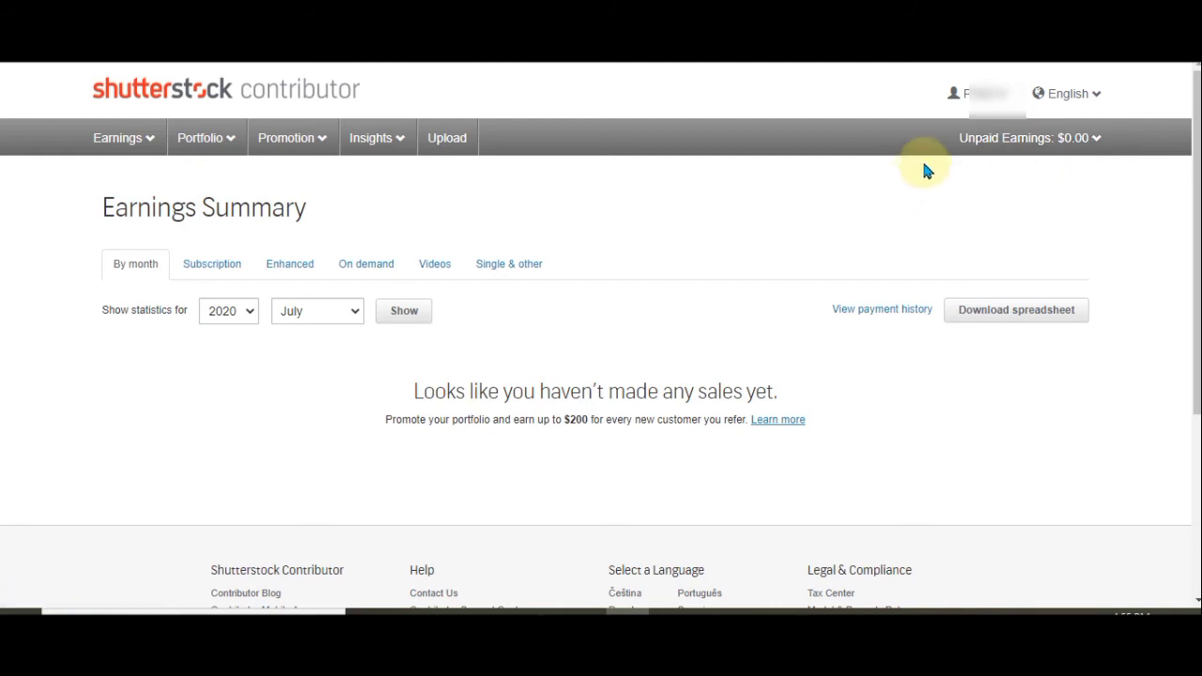
pyautogui.moveTo(1094, 138)
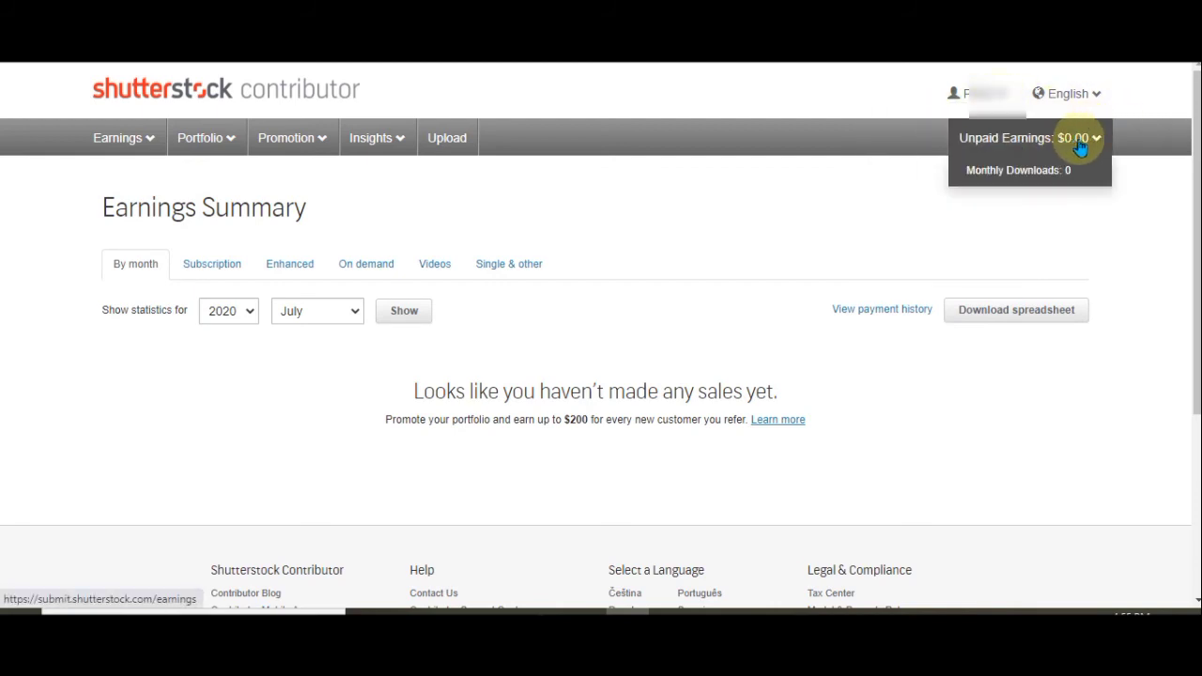
# Open the My Referrals page, read how the referral links work and return to the pending items.
pyautogui.moveTo(122, 138)
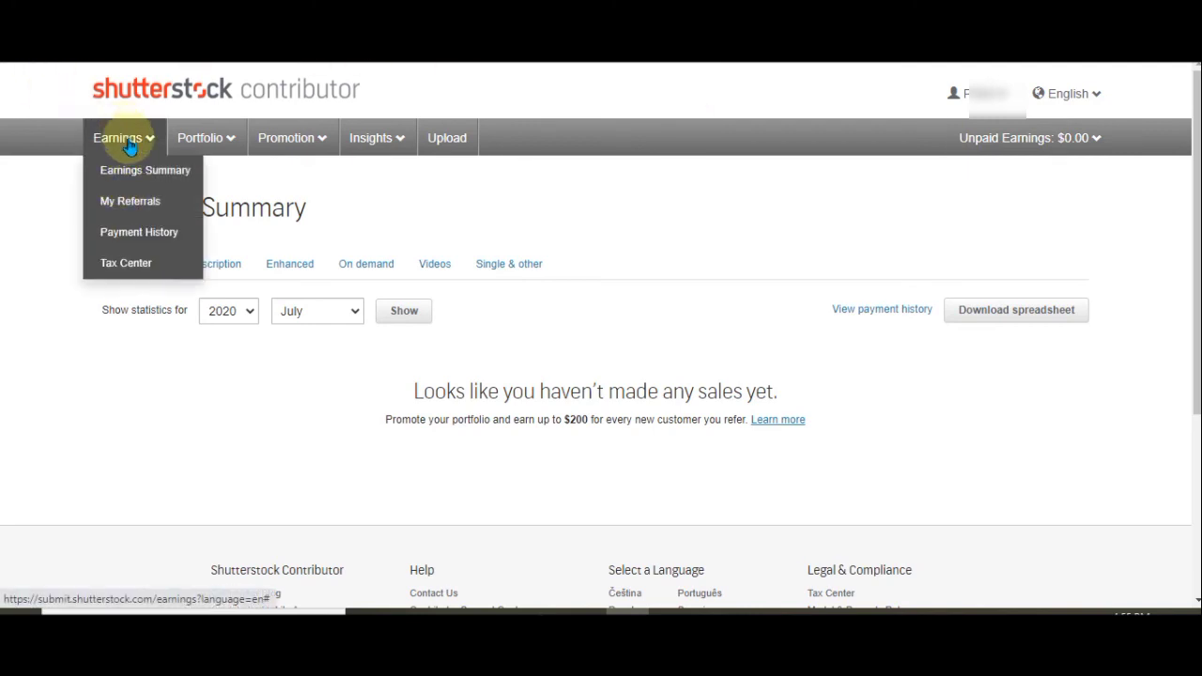
pyautogui.click(141, 203)
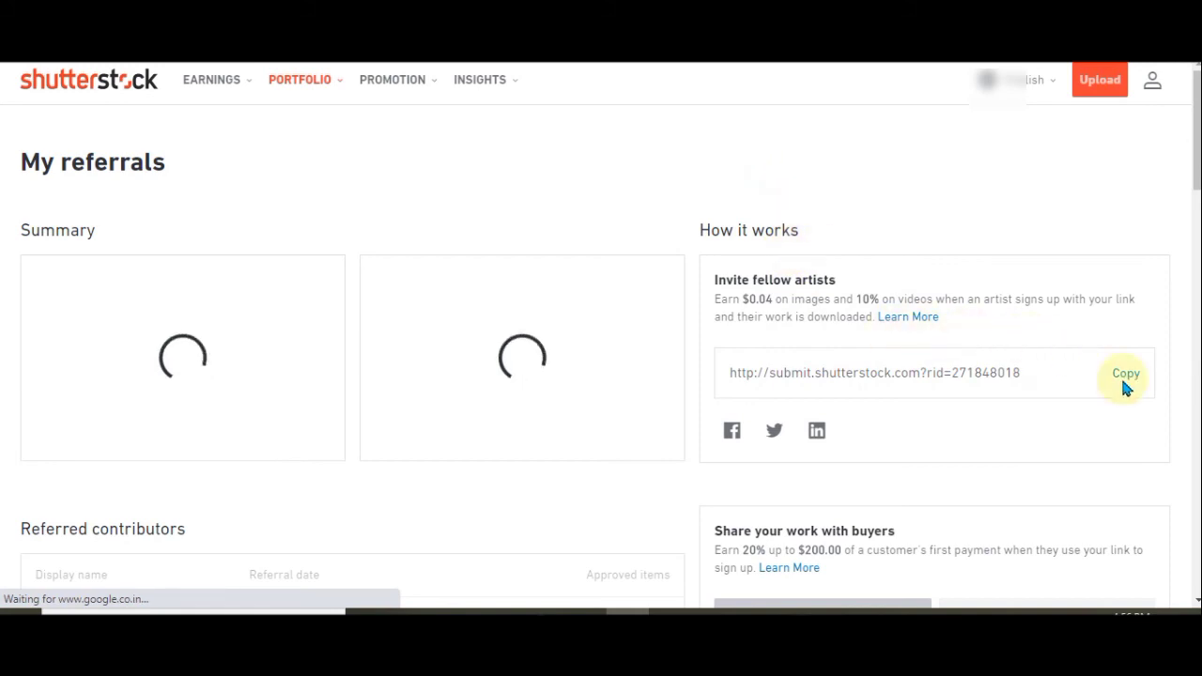
pyautogui.scroll(-2, 1002, 374)
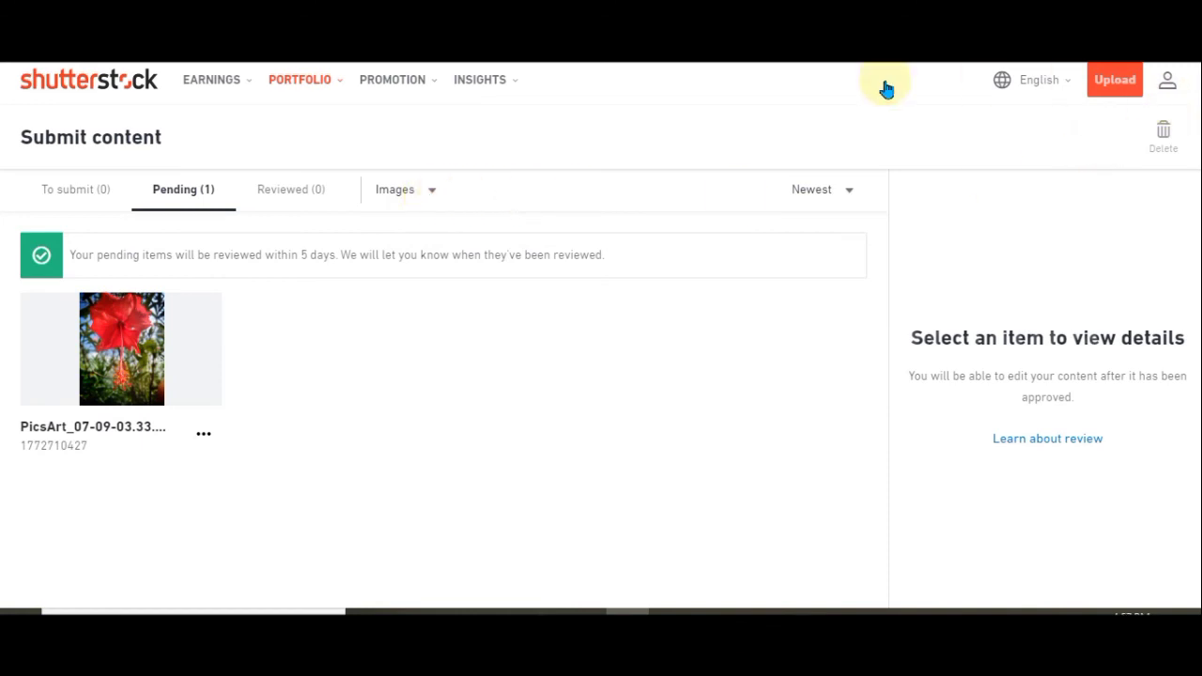
pyautogui.moveTo(402, 87)
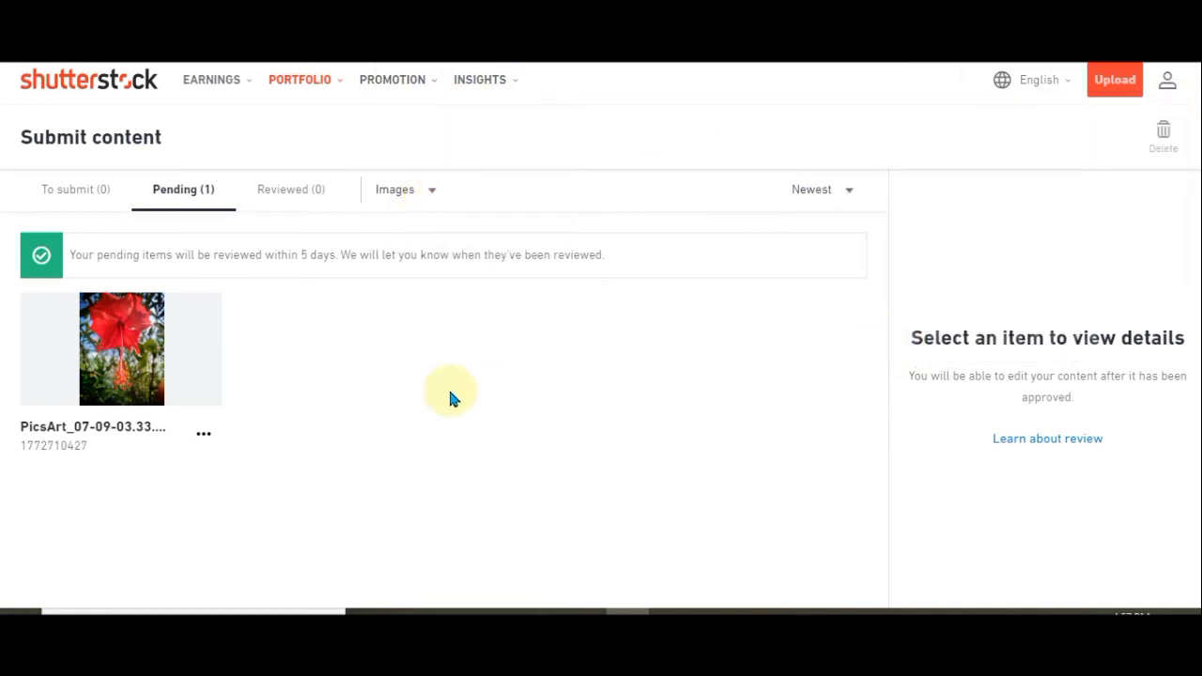